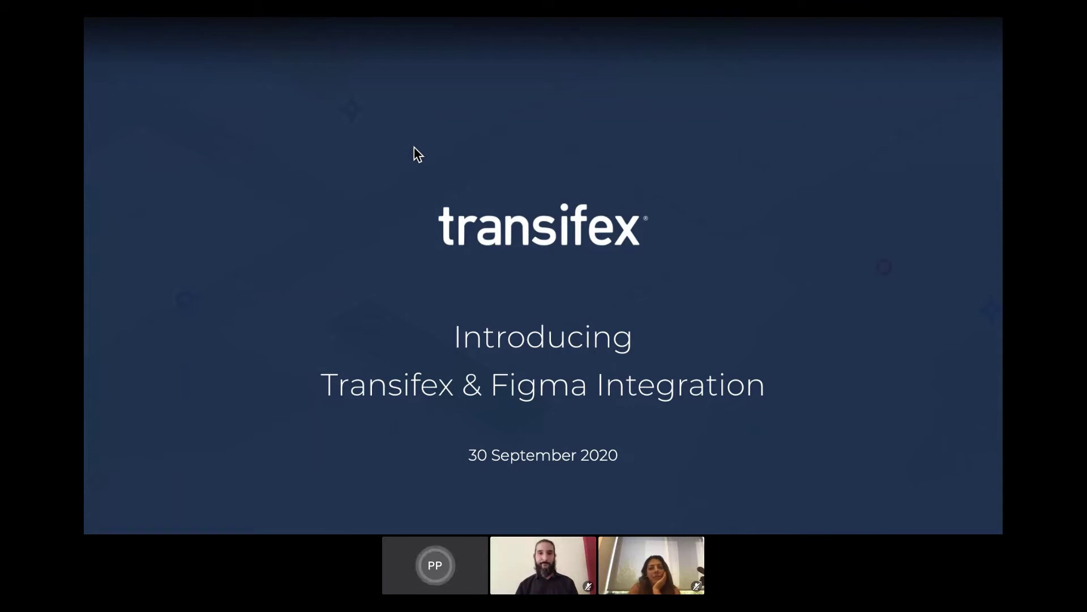
- Advance the Zoom deck from the Transifex & Figma Integration title slide to the presenters slide
key("Right")
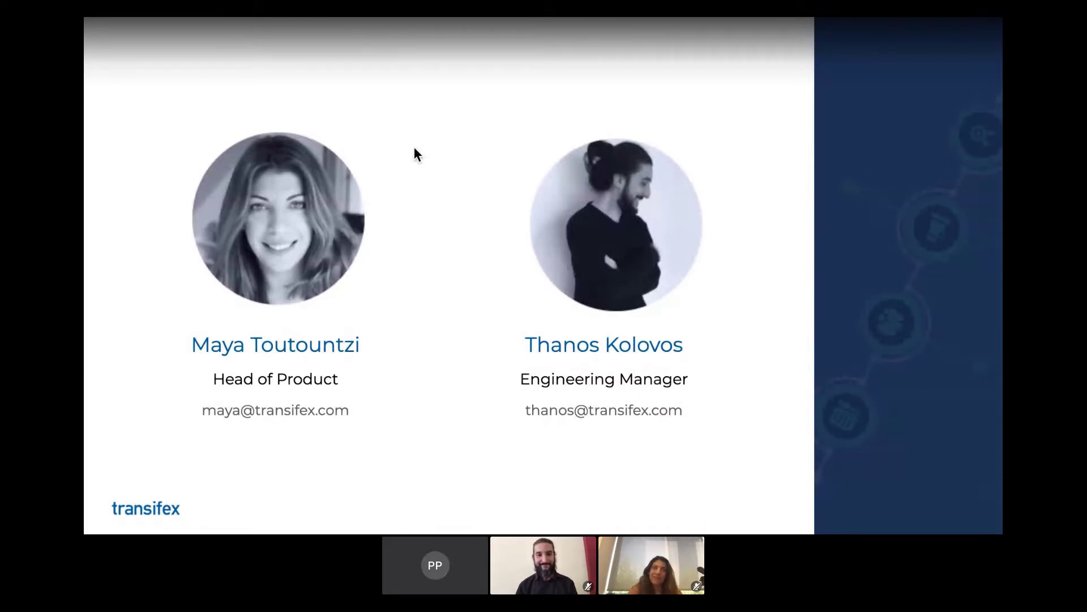
- Advance the deck past the presenters slide to the agenda, toward 'Why use a Figma Integration'
key("Right")
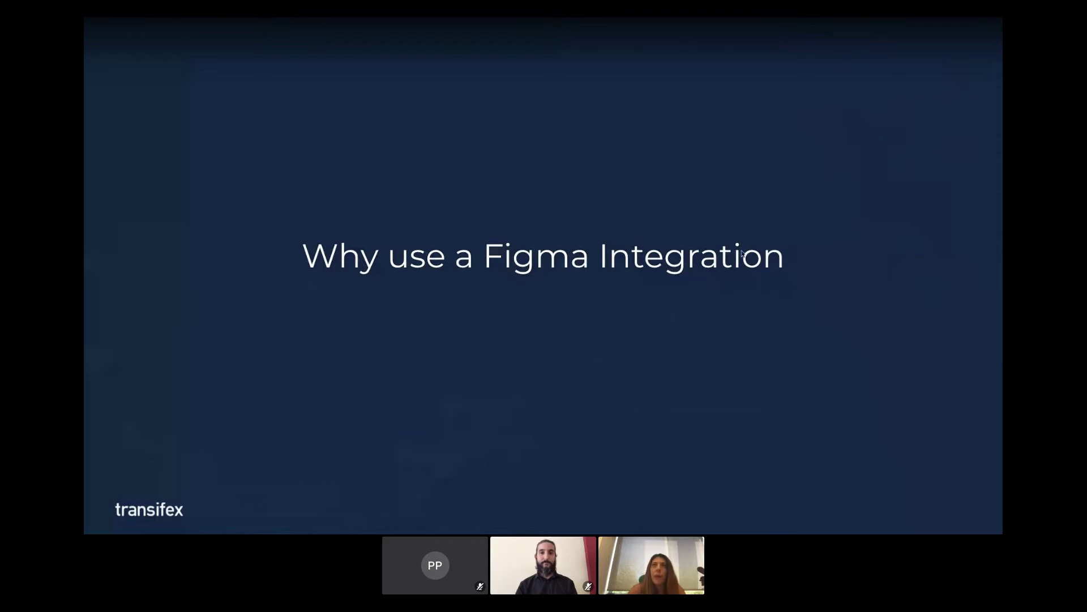
- Show the Agile Product Development Workflow slide and reveal its Current Workflow row
left_click(677, 303)
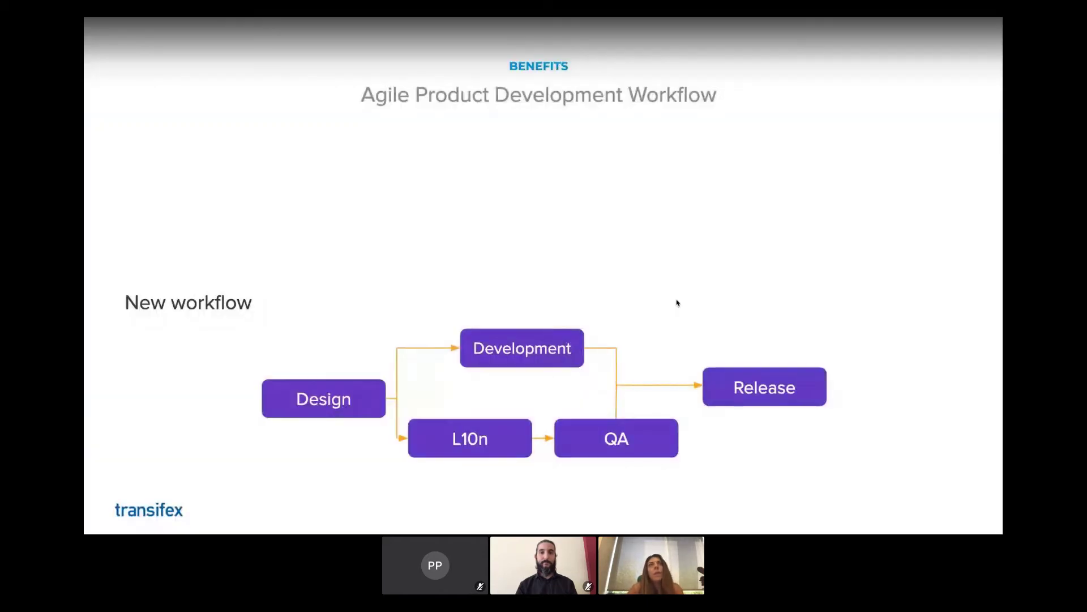
left_click(677, 302)
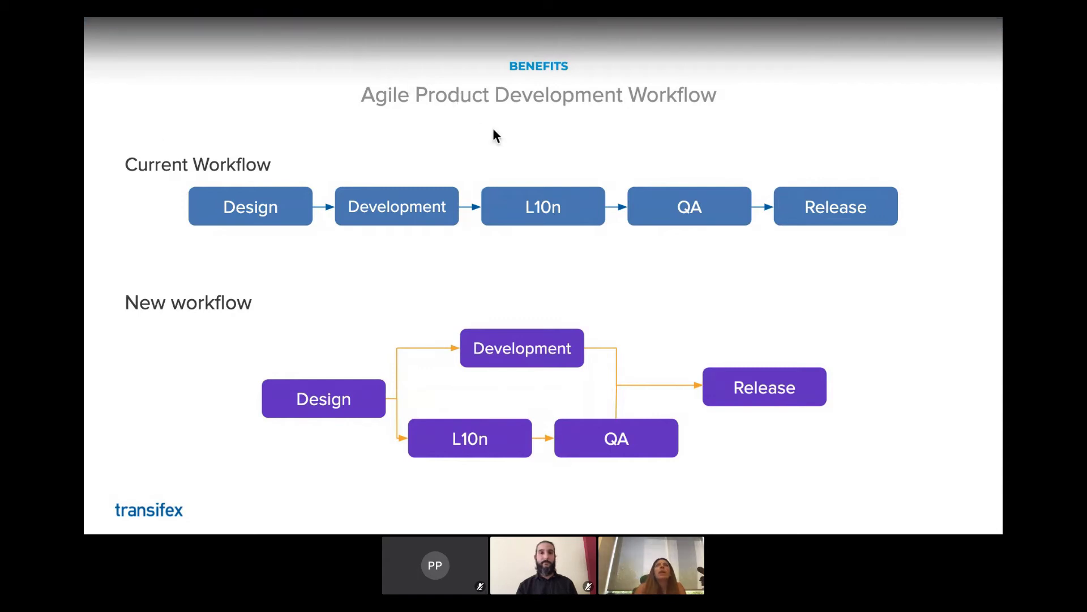
- Move past the multi-language creative assets slide to the empty 'Why use a Figma Integration' slide
key("Right")
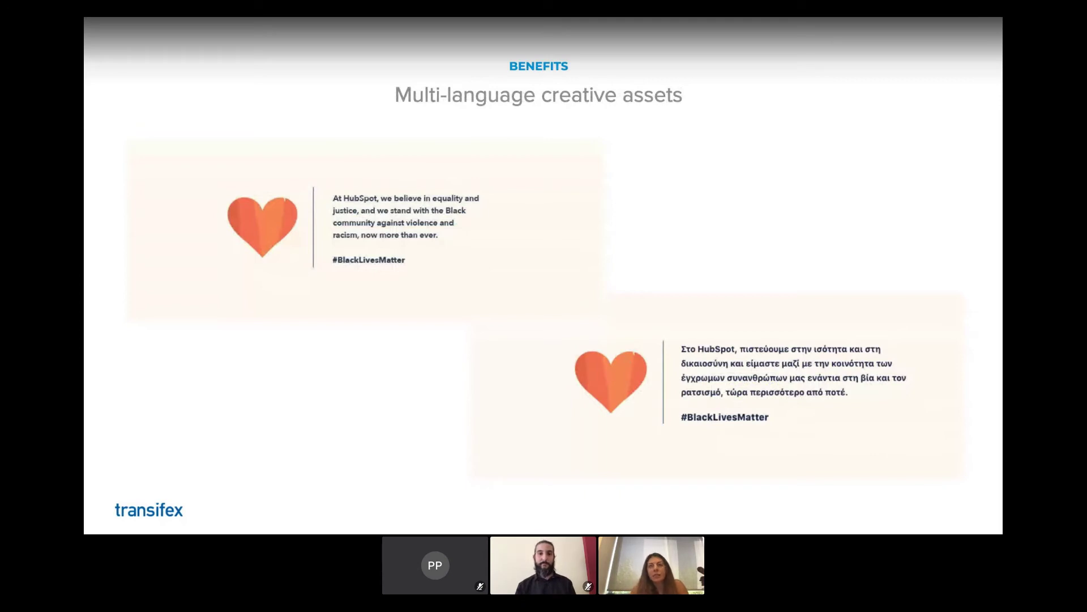
left_click(442, 121)
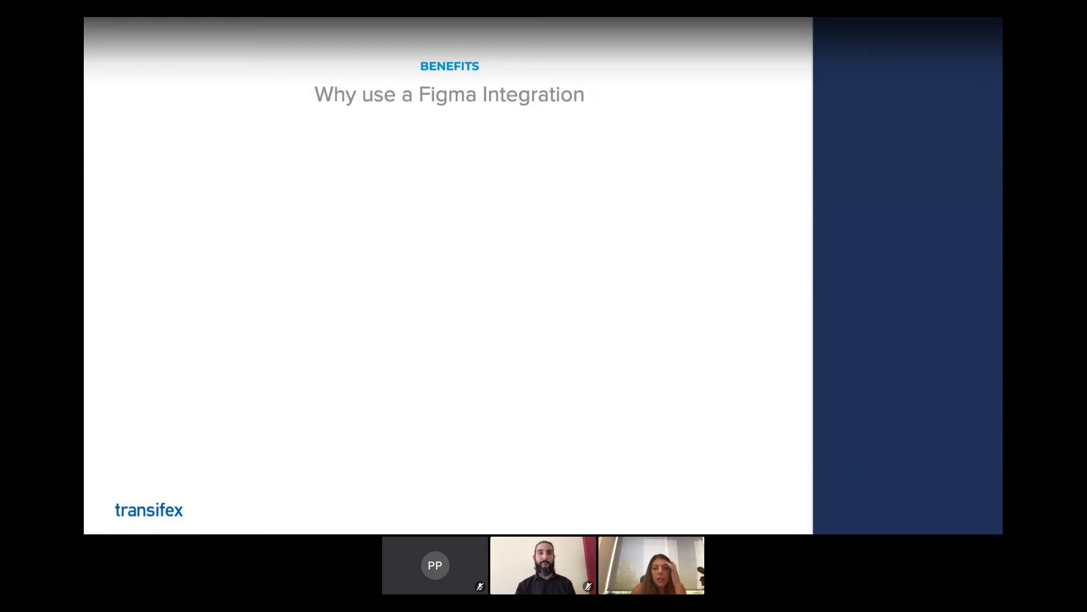
- Reveal the benefit bullets about early localizing and uploading screenshots
left_click(280, 248)
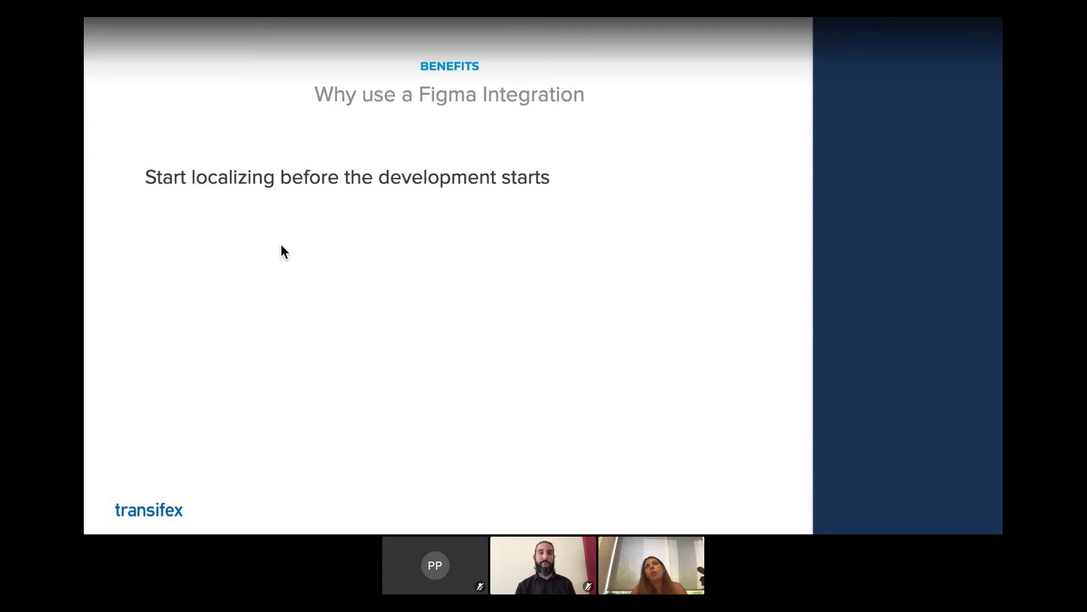
left_click(281, 245)
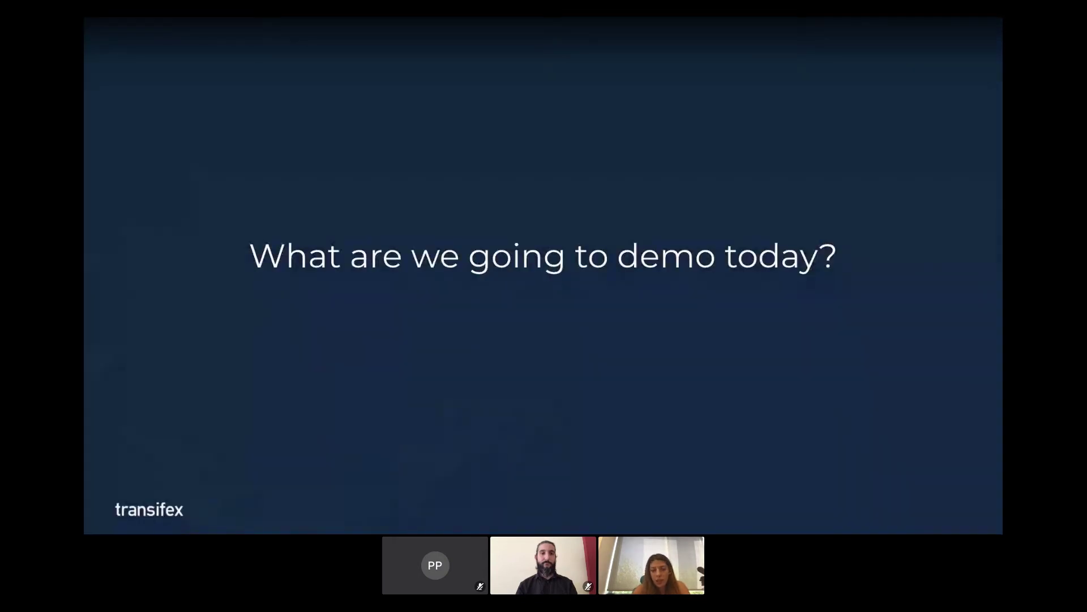
- Show the DEMO overview slide and reveal its four topics: setup, push, pull, sync
left_click(531, 266)
left_click(532, 266)
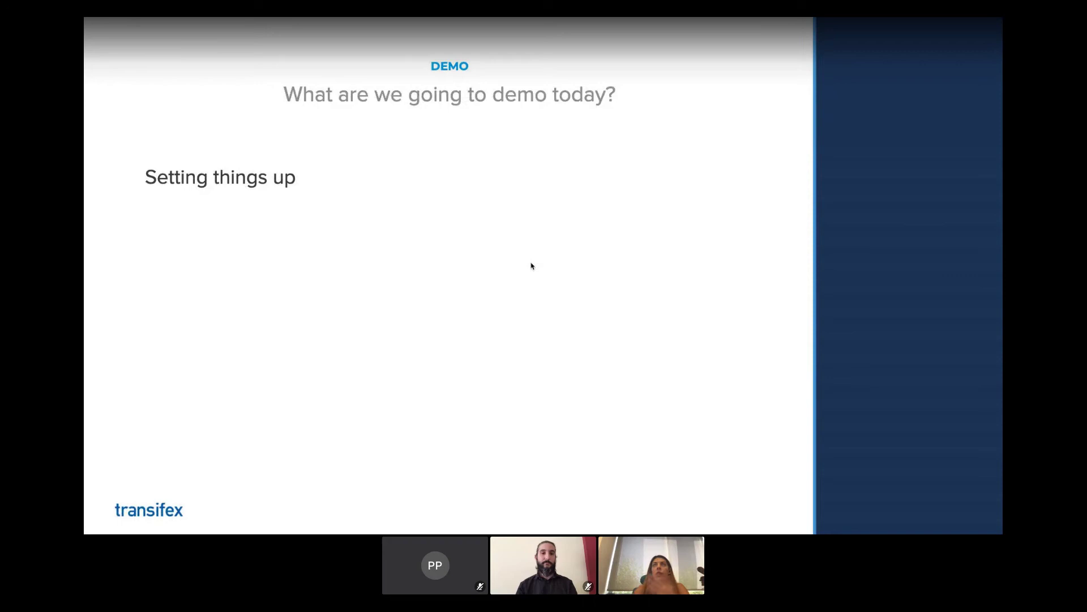
key("Right")
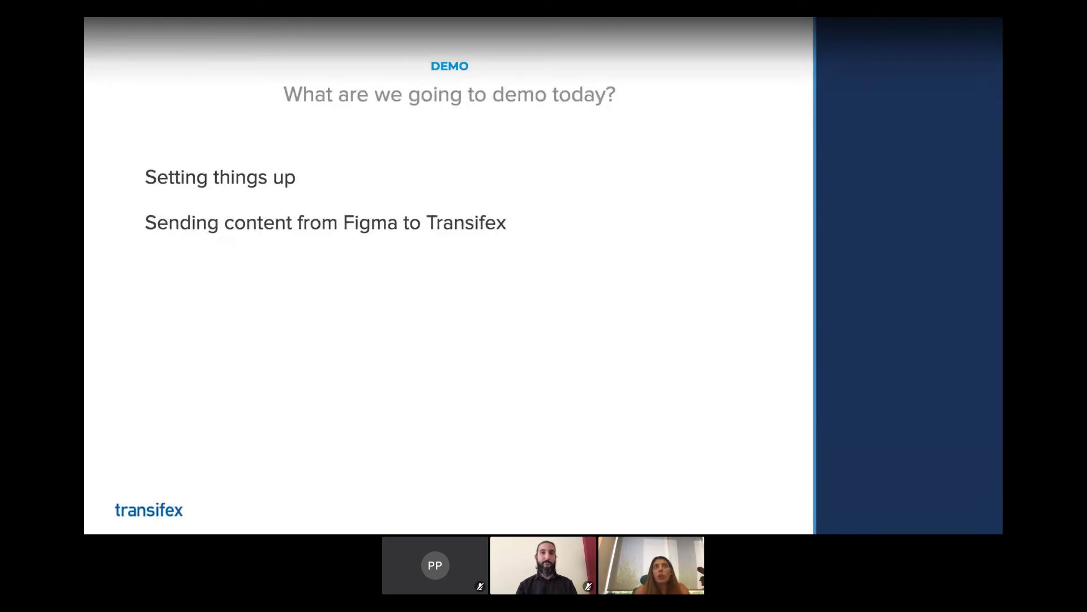
key("Right")
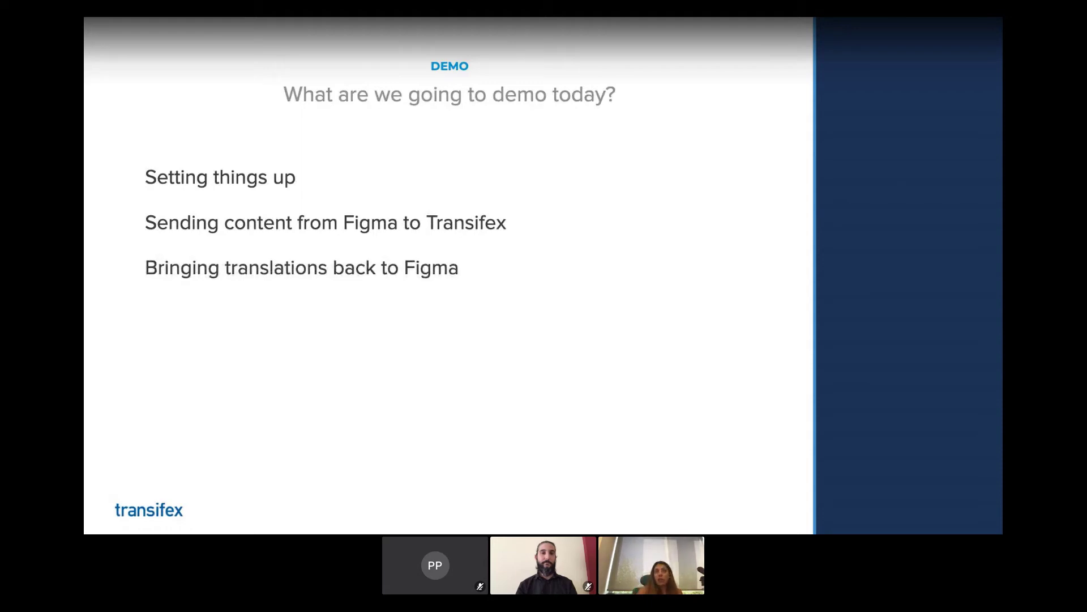
key("Right")
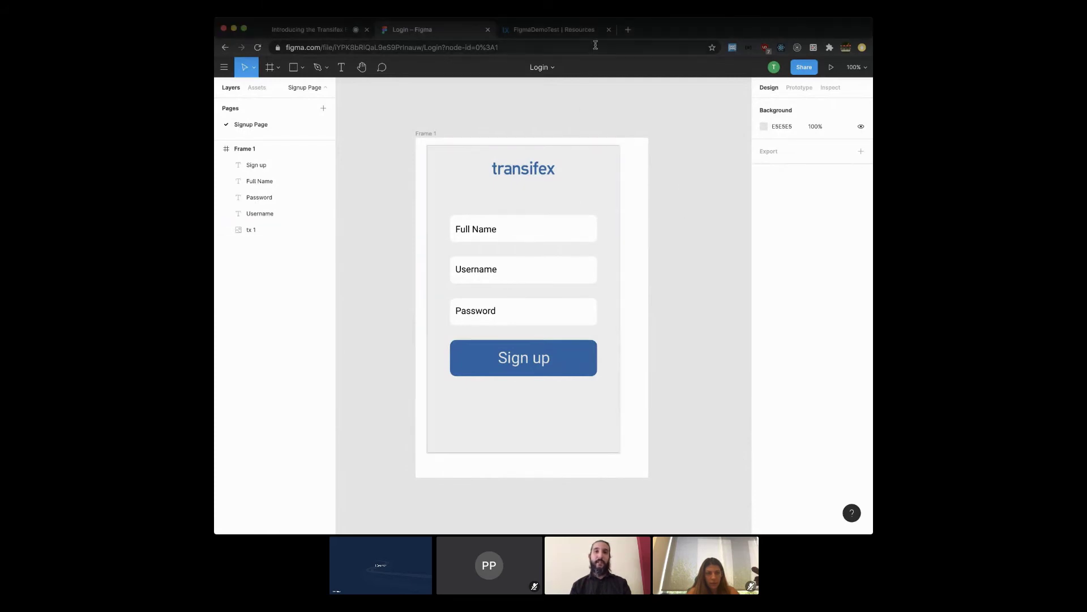
left_click(567, 31)
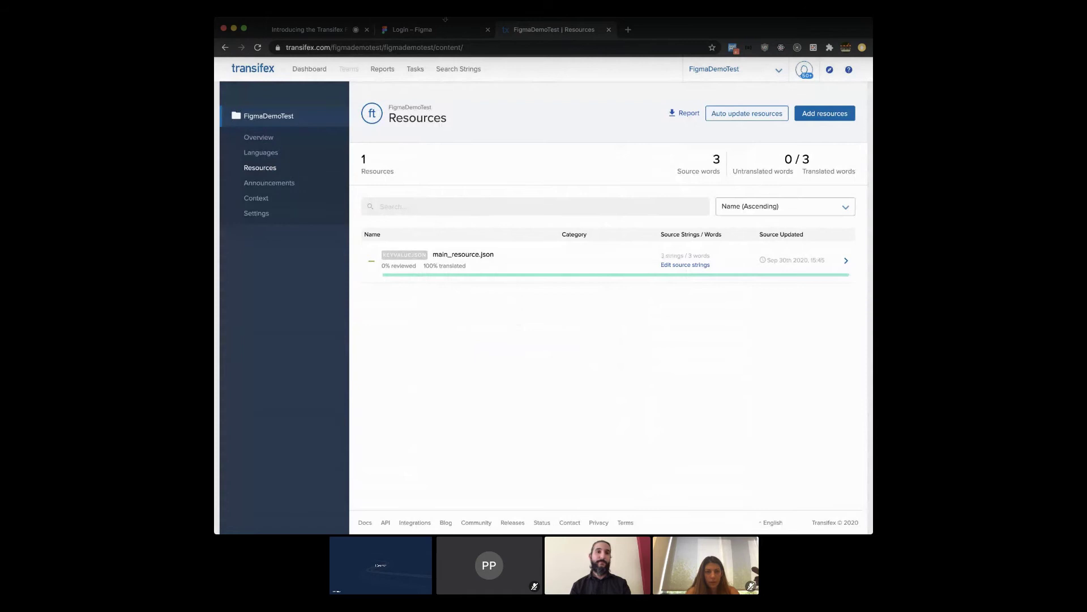
left_click(443, 35)
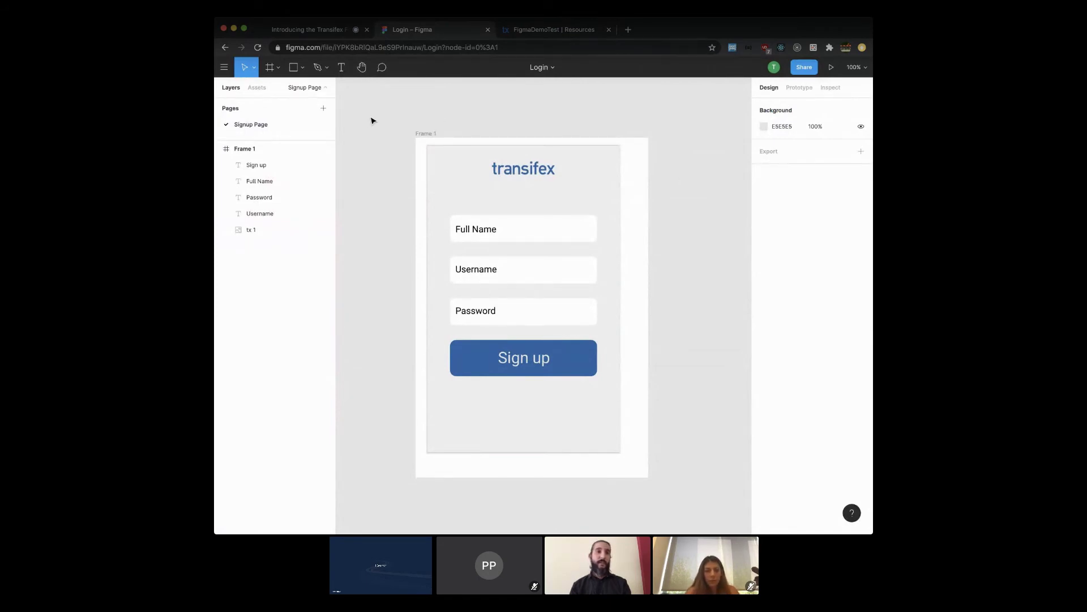
- Install the Transifex Figma Plugin from a Community plugin search for 'transifex'
left_click(224, 70)
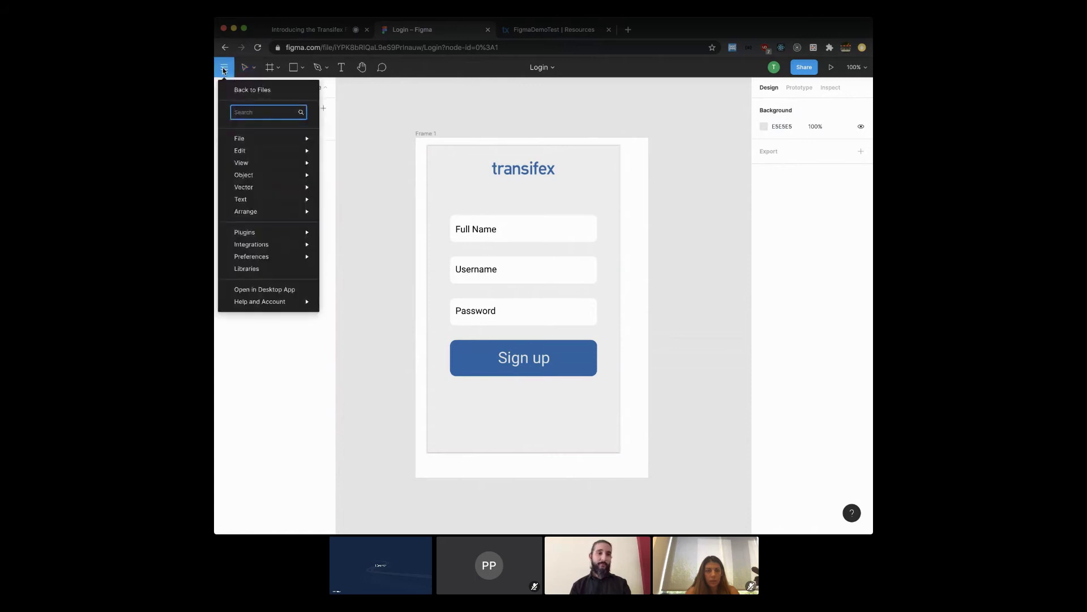
mouse_move(263, 233)
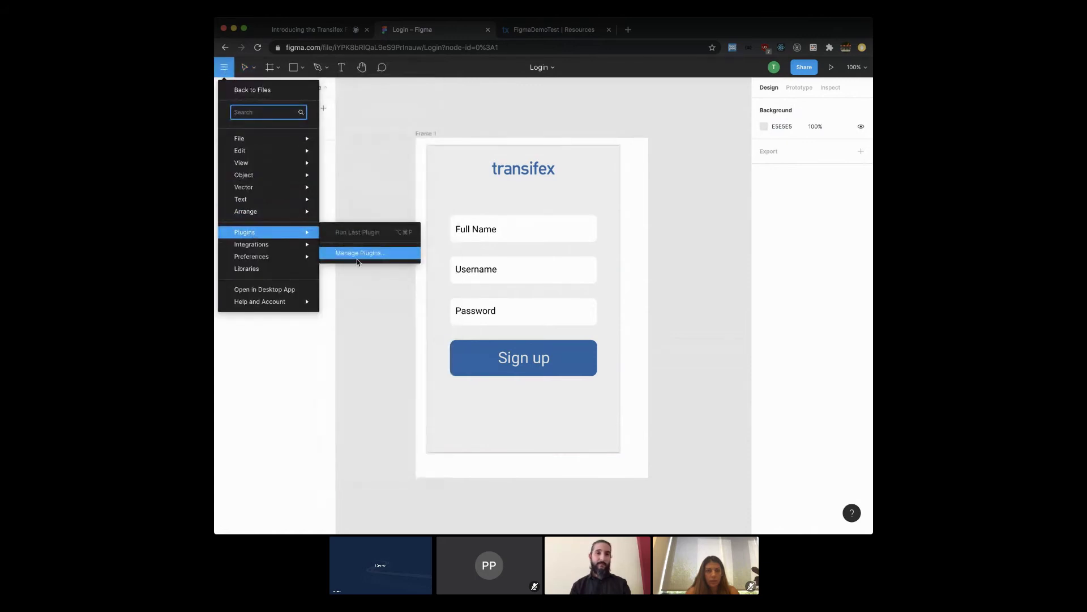
left_click(358, 253)
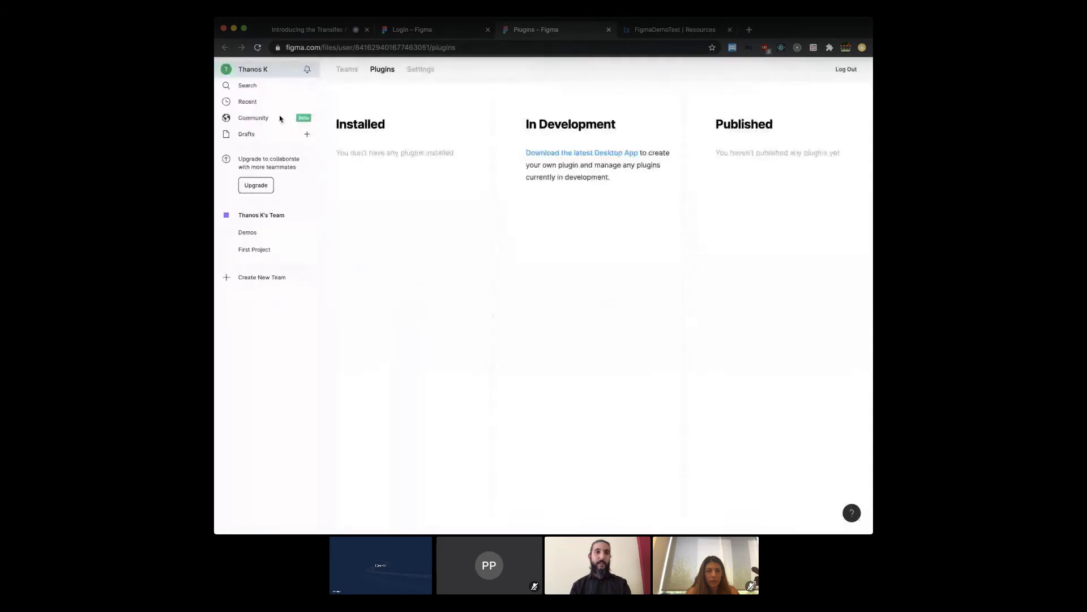
left_click(280, 118)
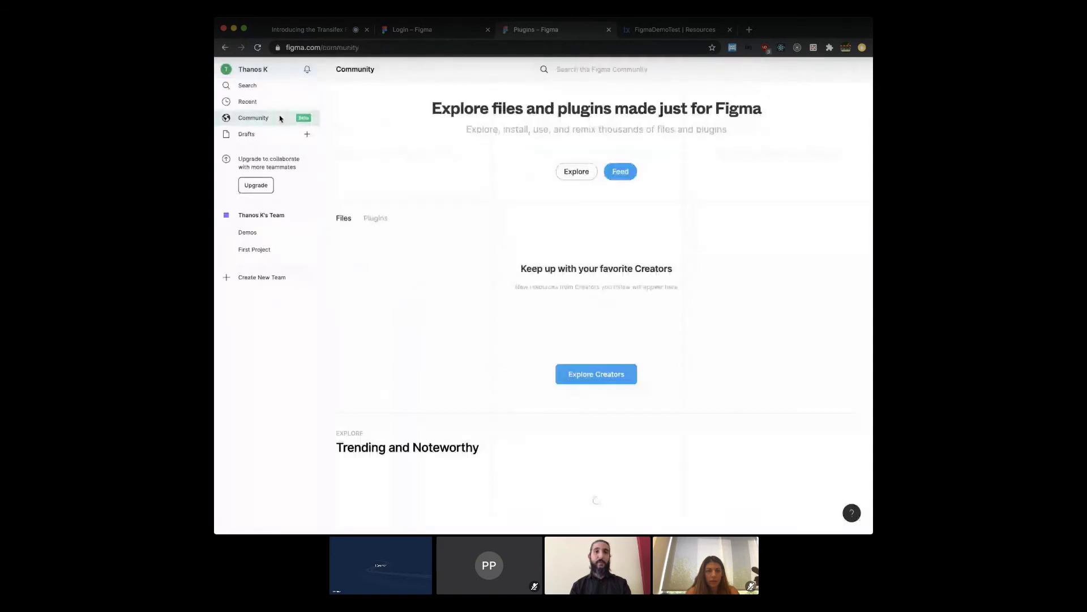
left_click(642, 66)
type("tran")
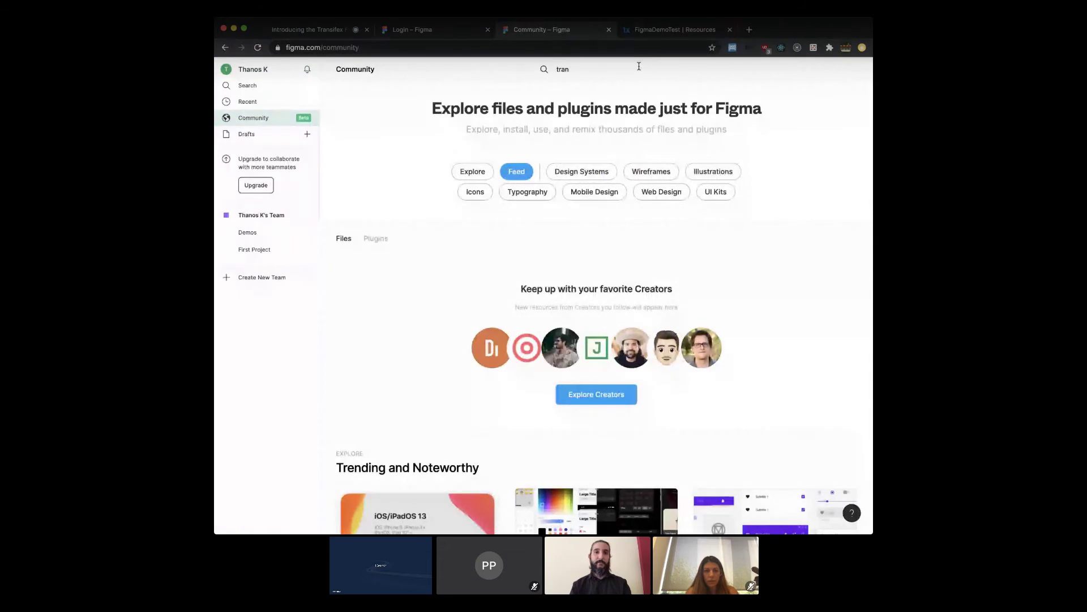
type("sifex")
key("Return")
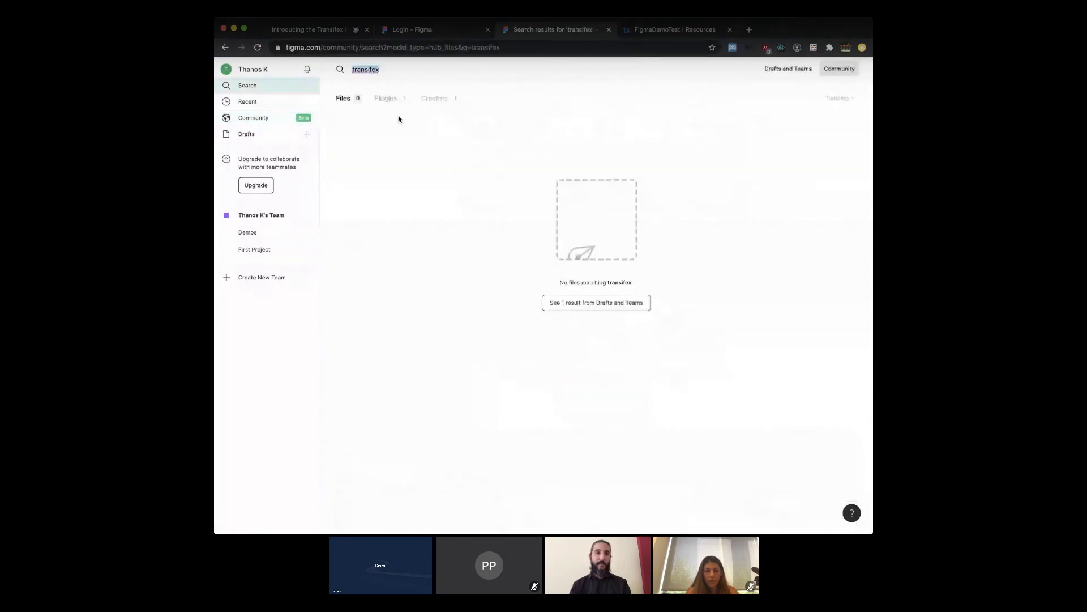
left_click(388, 100)
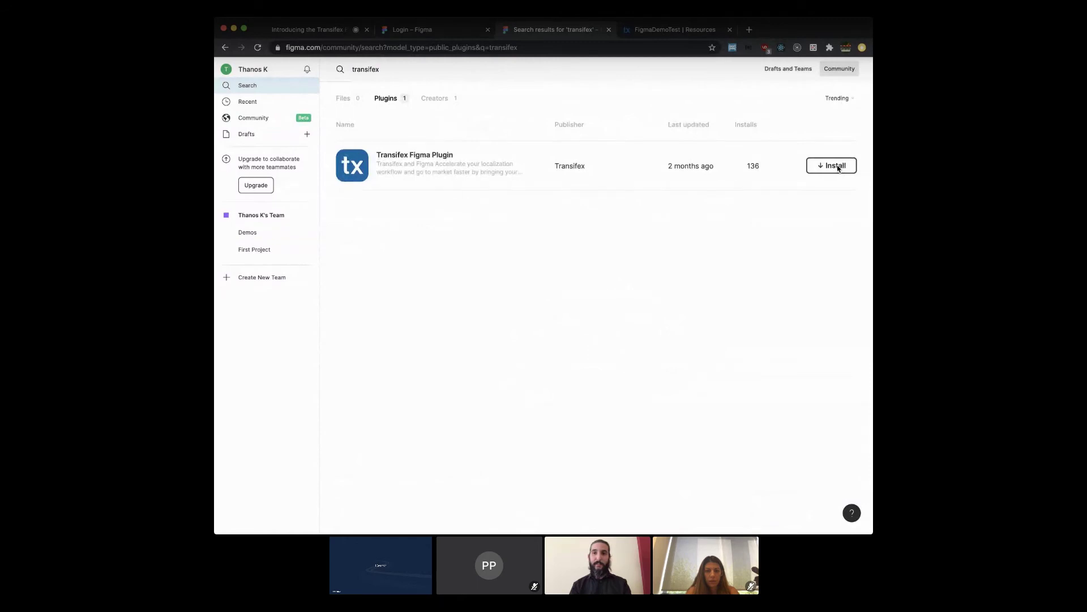
left_click(837, 168)
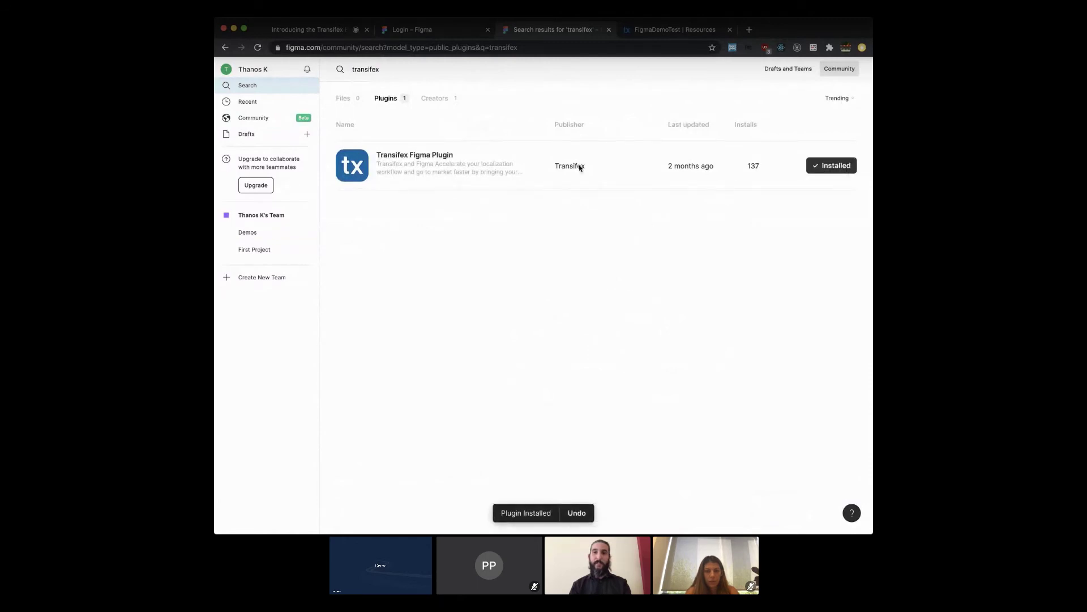
left_click(609, 29)
- Launch the Transifex plugin, then generate and copy a new Transifex API token
left_click(223, 68)
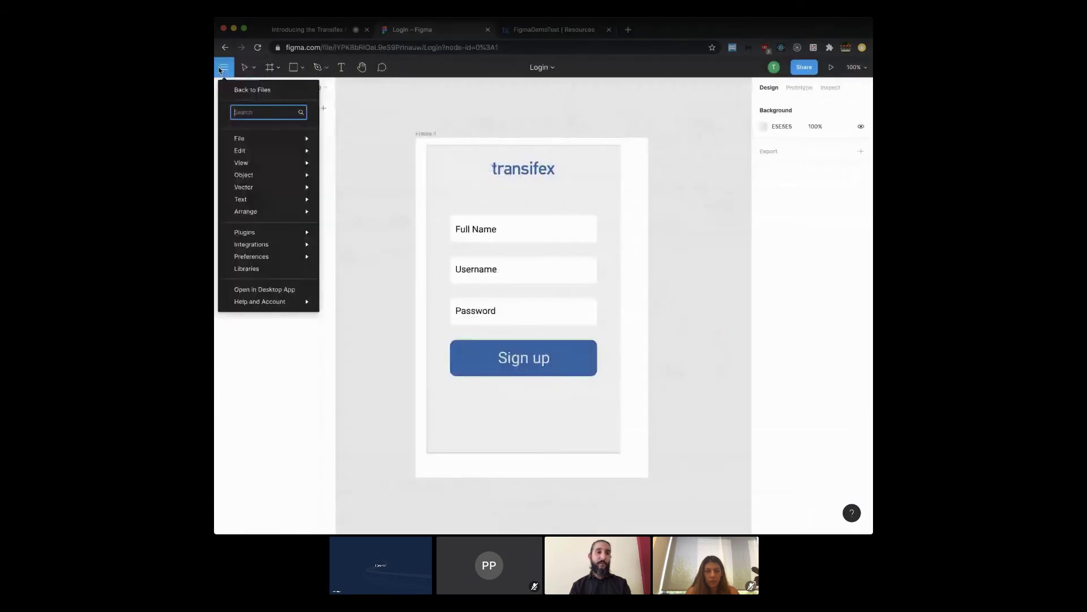
mouse_move(246, 232)
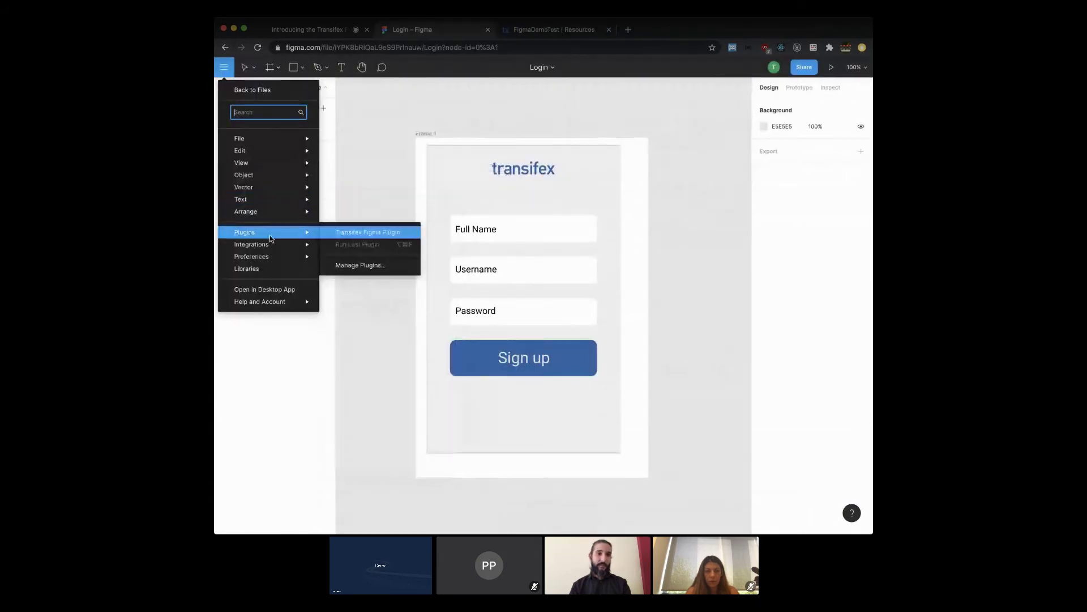
left_click(365, 232)
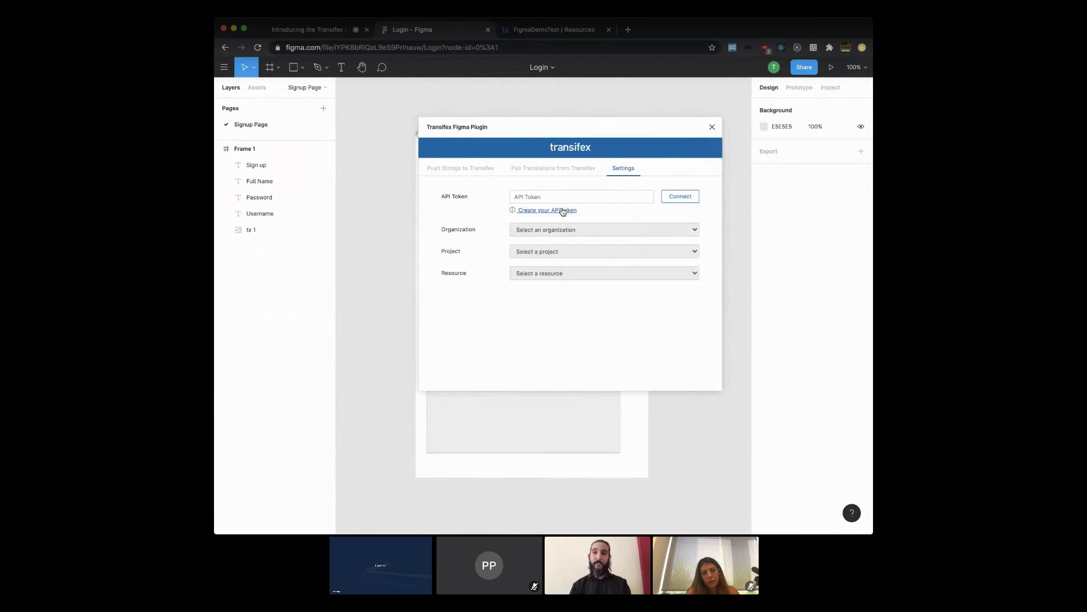
left_click(562, 212)
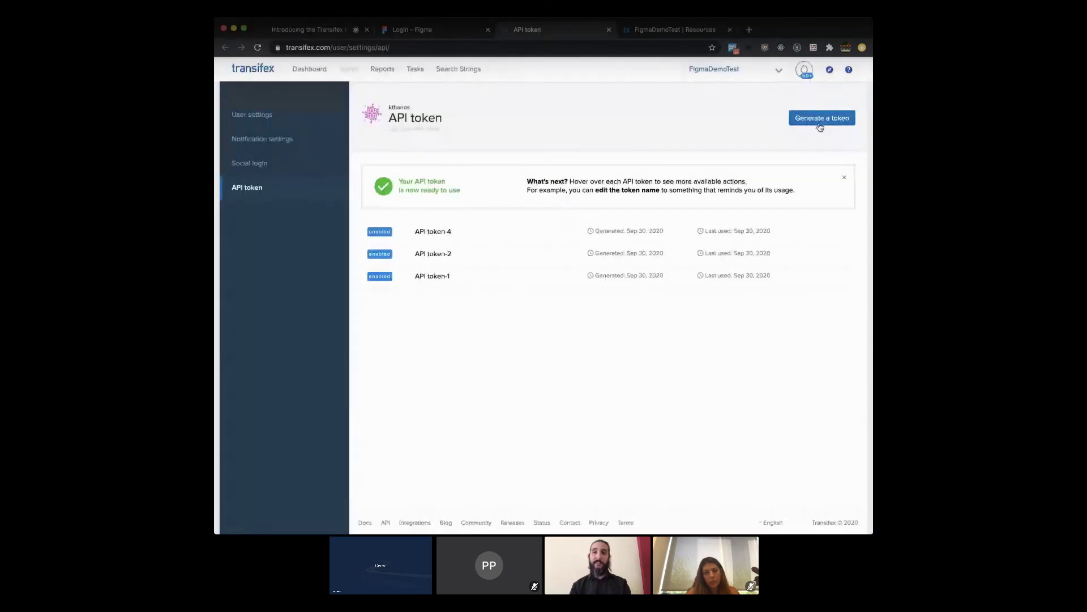
left_click(820, 122)
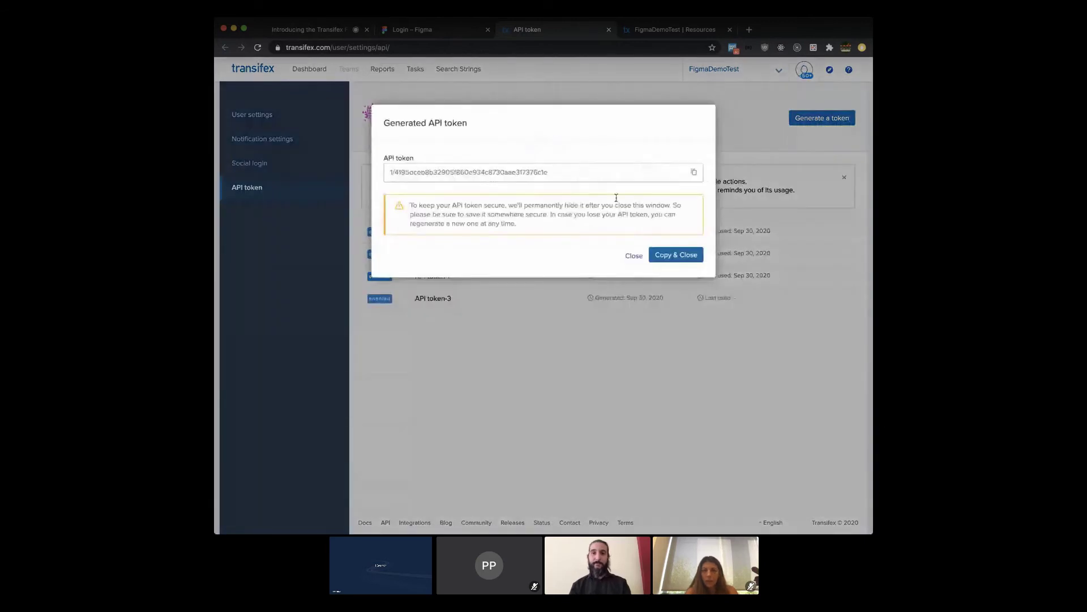
left_click(694, 173)
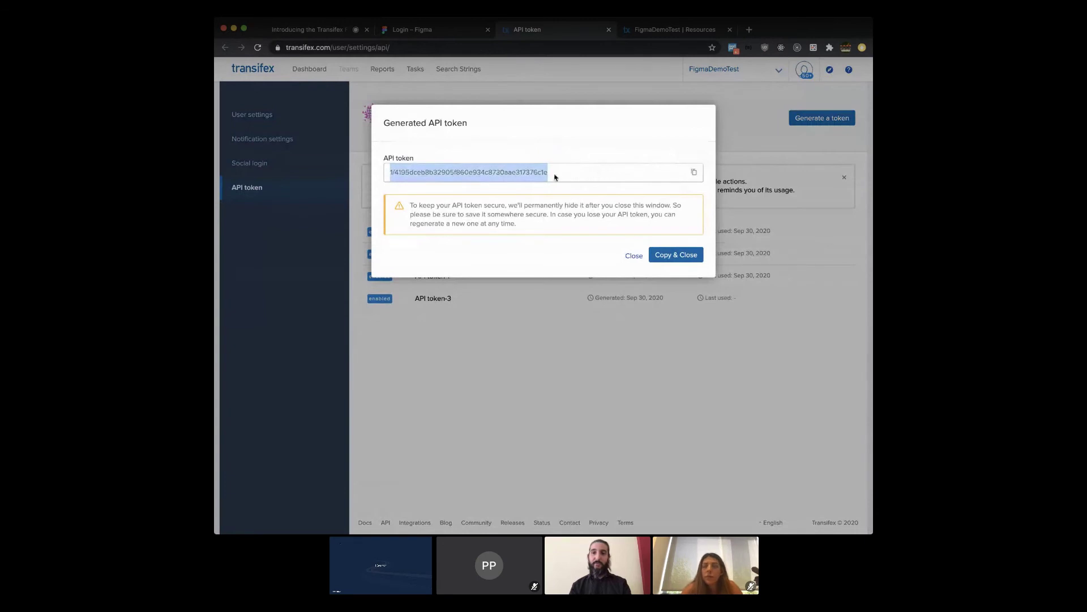
left_click(624, 259)
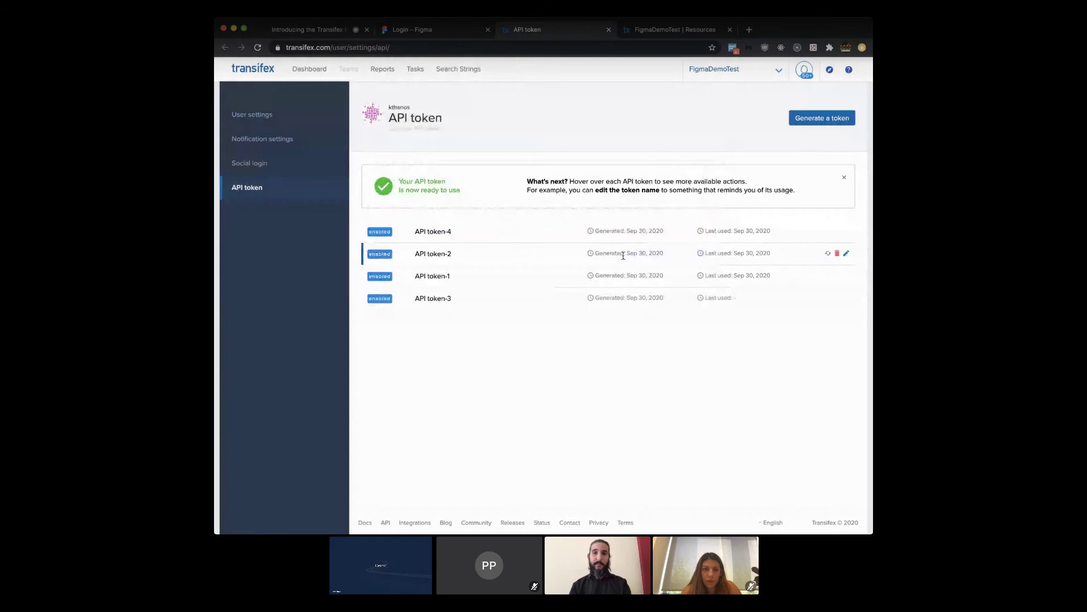
mouse_move(595, 299)
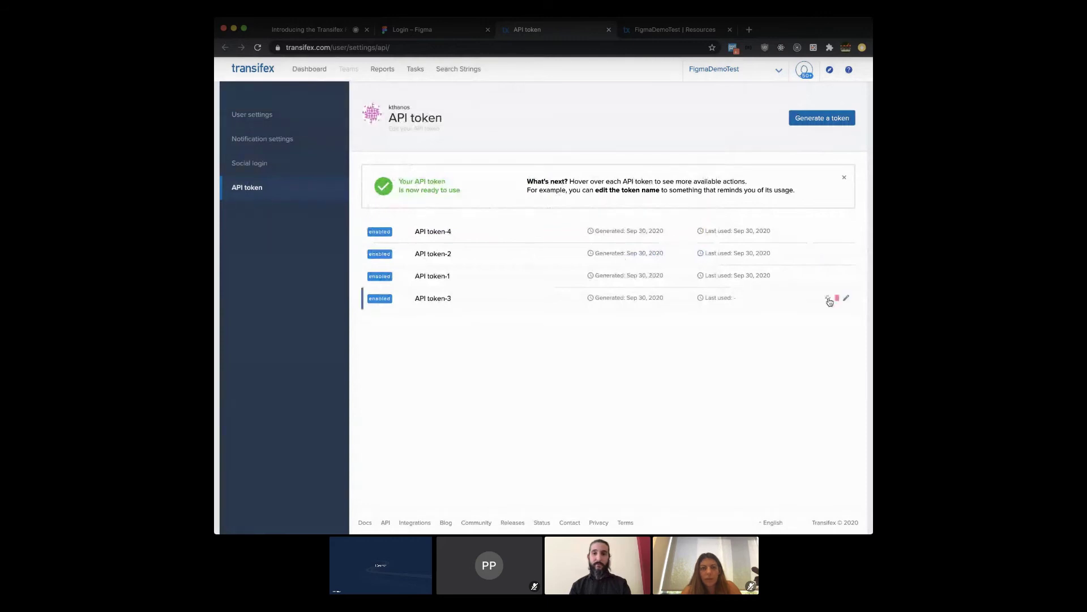
- Rename API token-3 to 'Figma Plugin' and save it
left_click(846, 298)
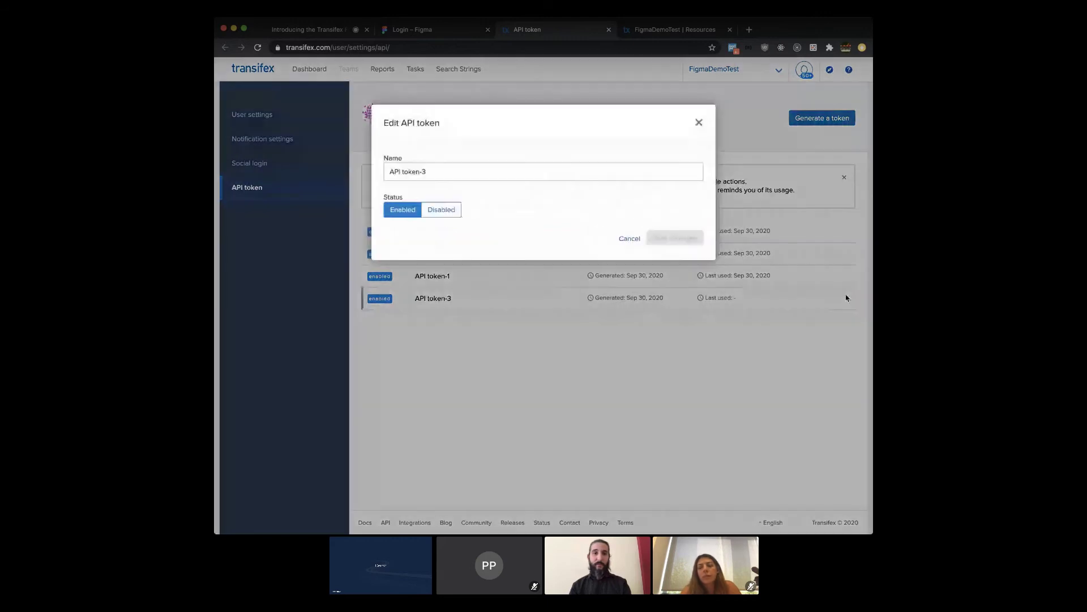
triple_click(504, 172)
type("F")
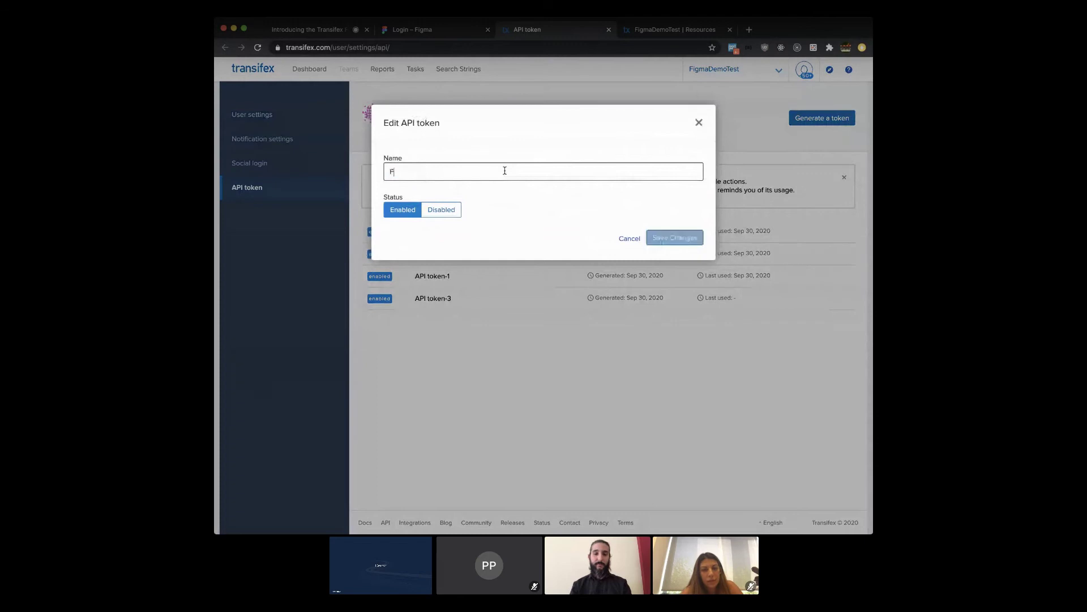
type("igma Plugin")
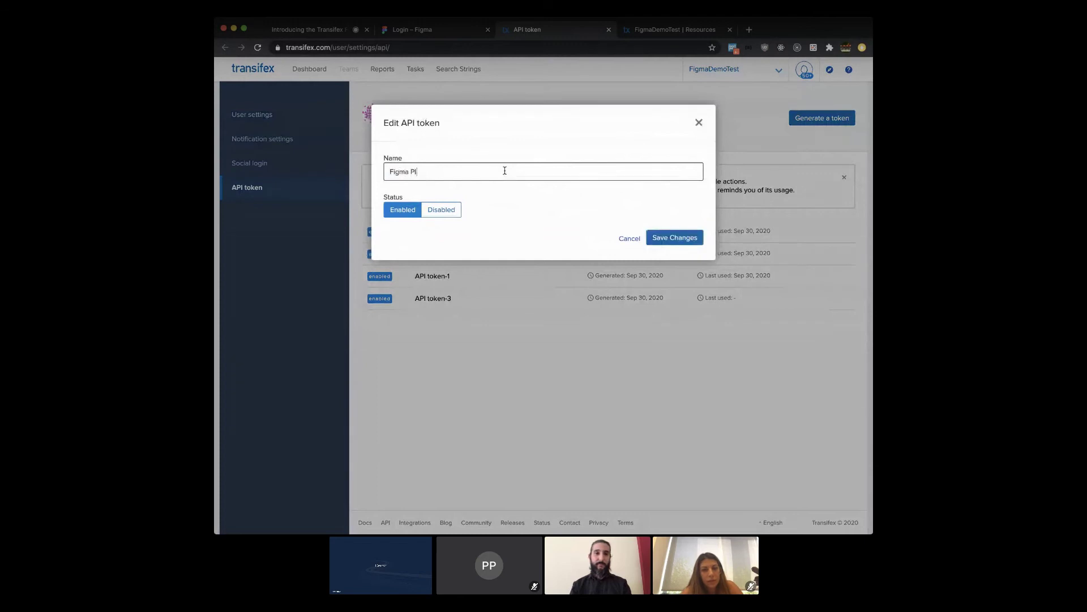
left_click(694, 238)
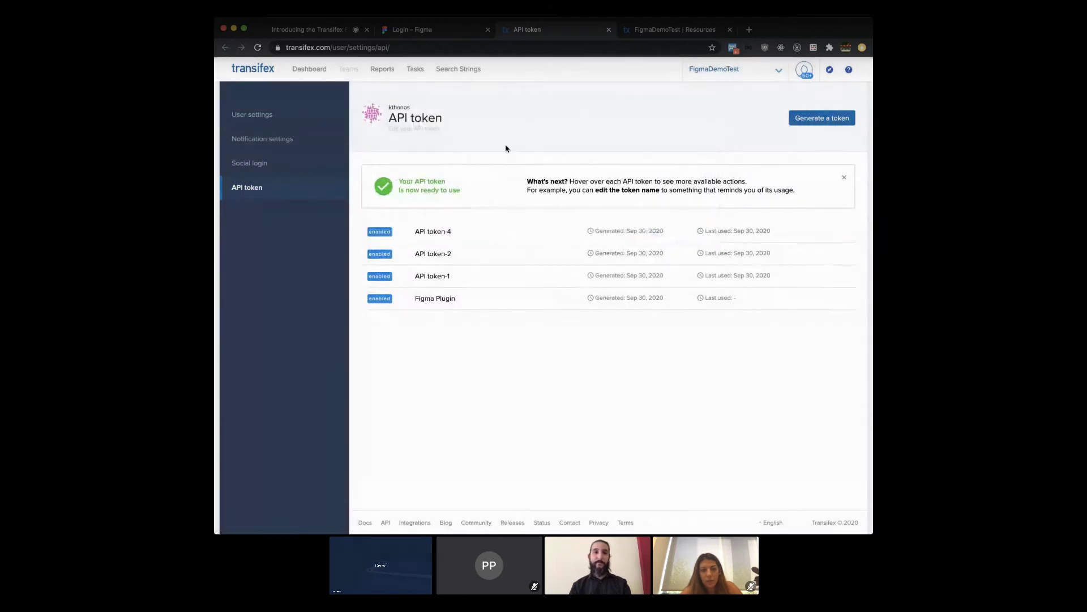
- Connect the plugin with the pasted API token and choose the FigmaDemoTest organization
left_click(609, 30)
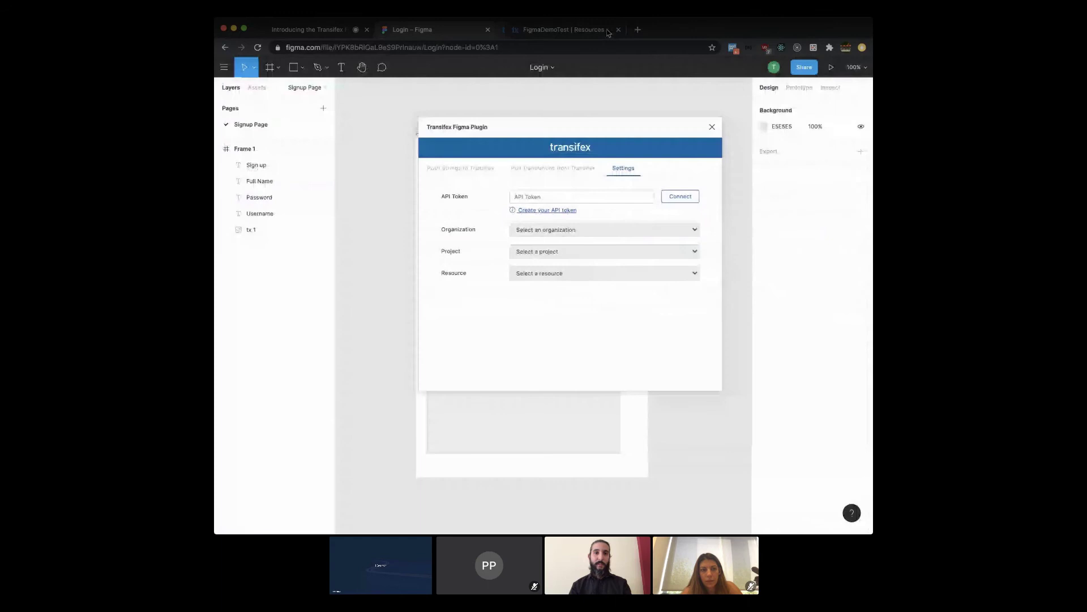
left_click(552, 198)
key("ctrl+v")
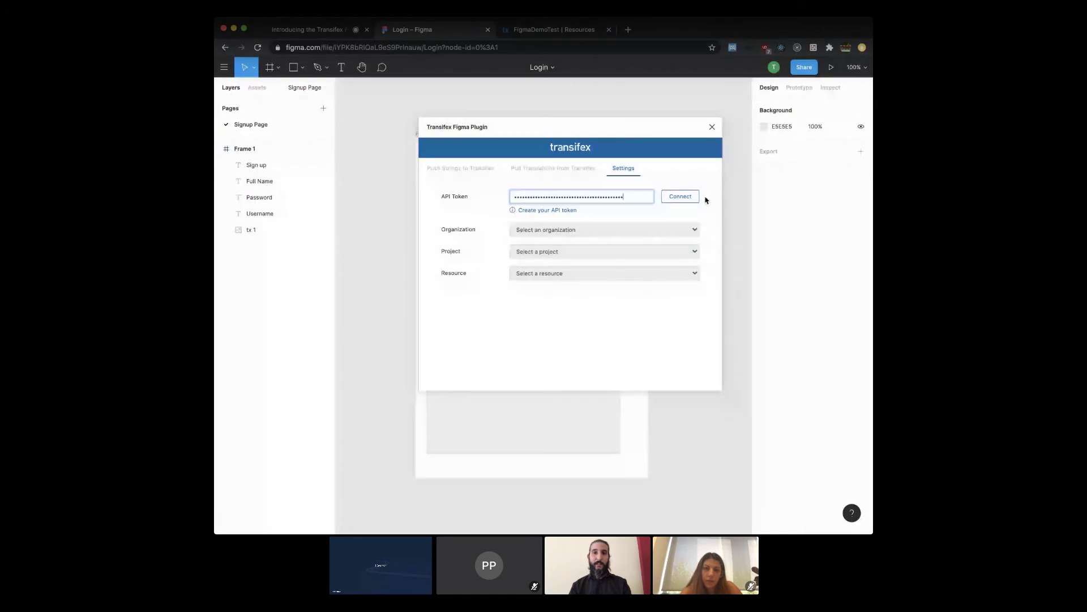
left_click(685, 197)
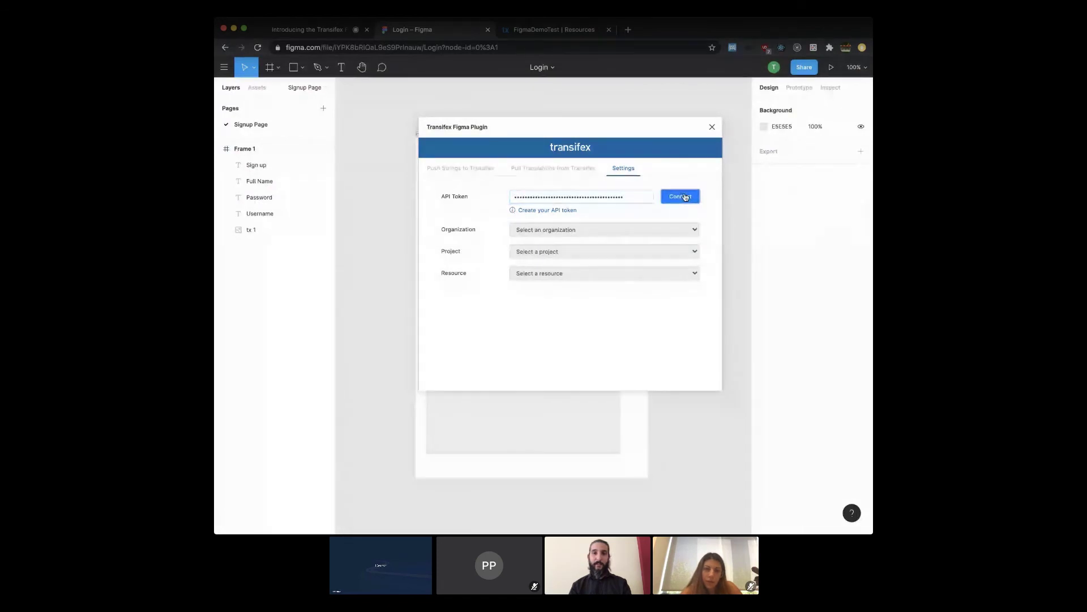
left_click(638, 233)
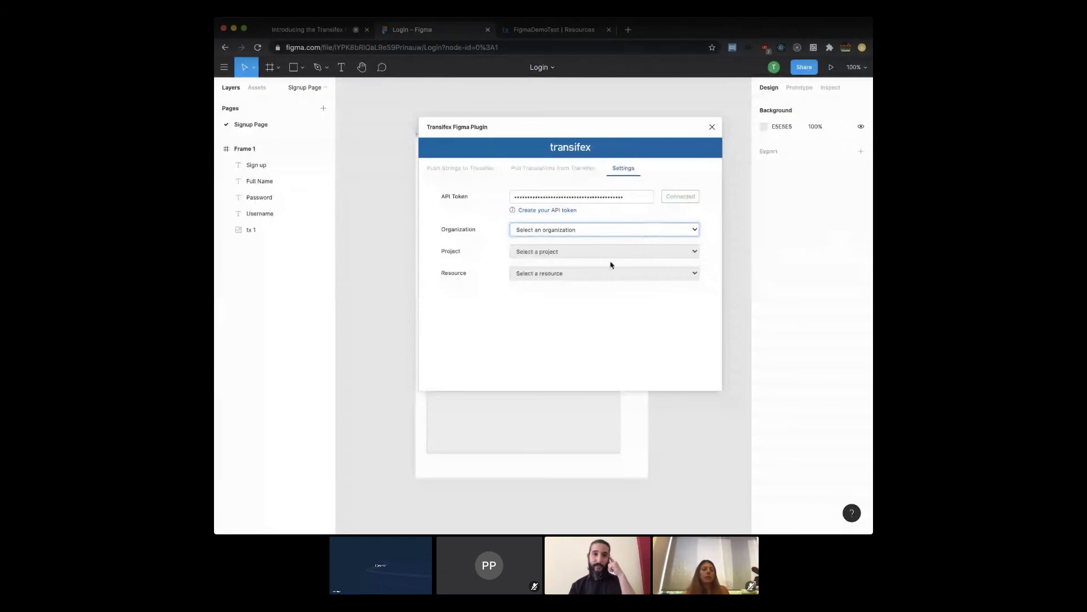
left_click(621, 254)
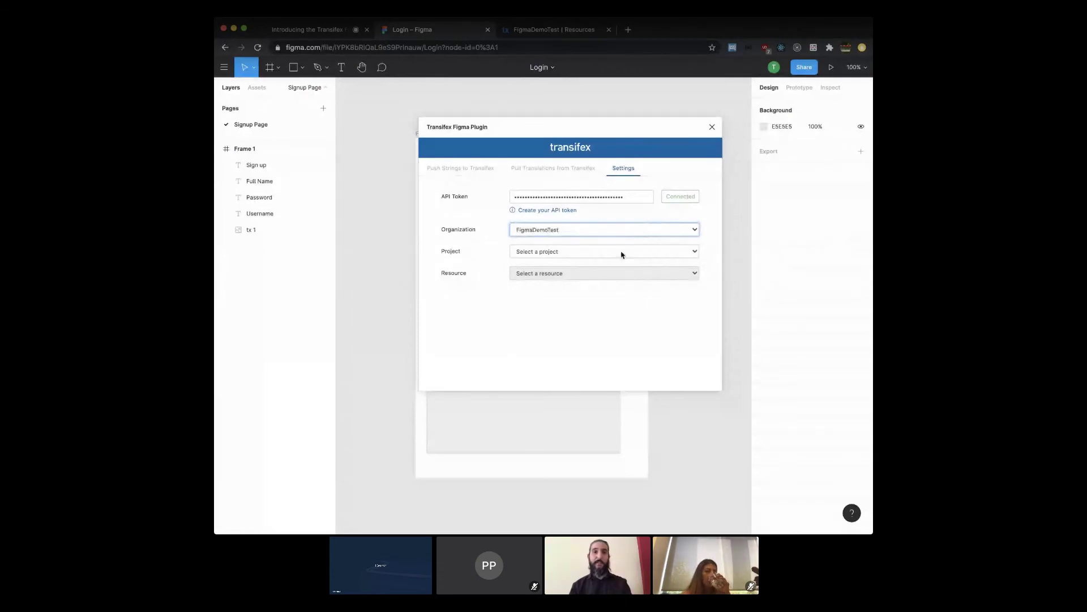
left_click(621, 254)
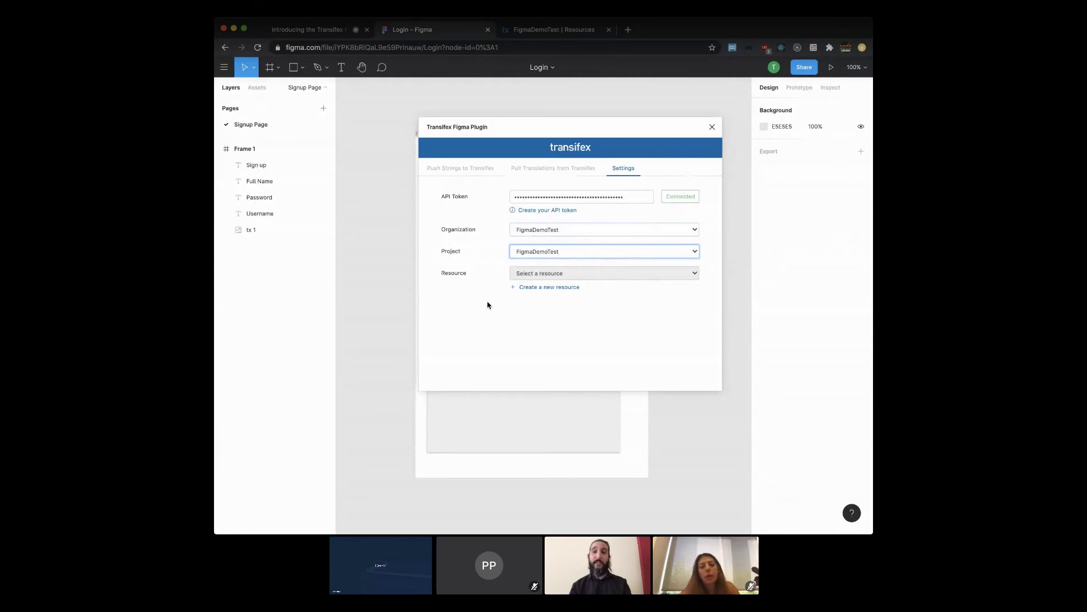
- Create a new 'Signup Mockup' resource and save the plugin settings
left_click(545, 288)
left_click(595, 312)
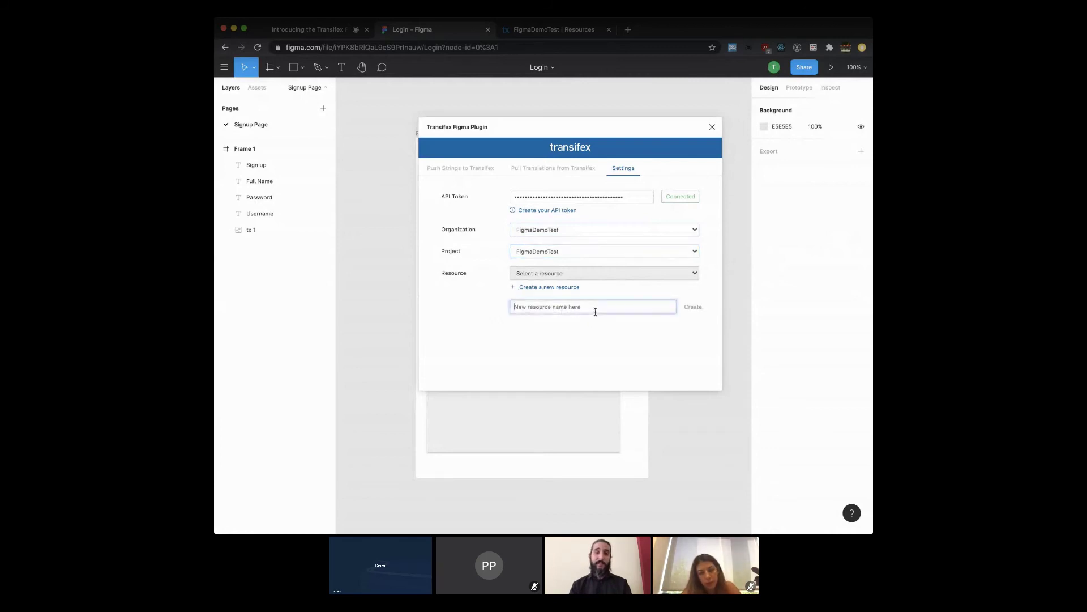
type("Signup Mockup")
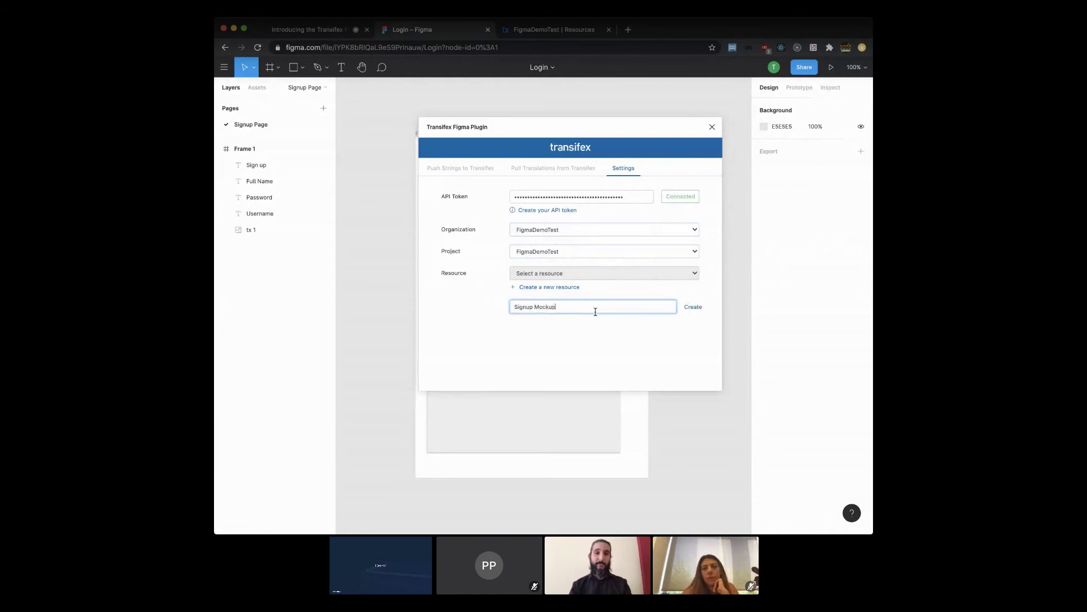
left_click(697, 310)
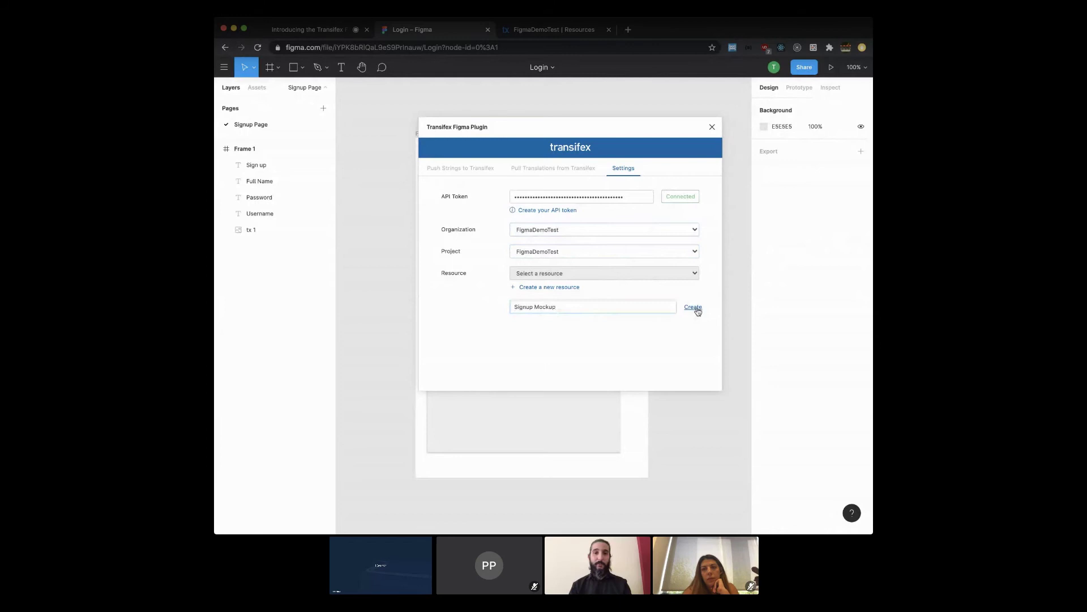
left_click(685, 307)
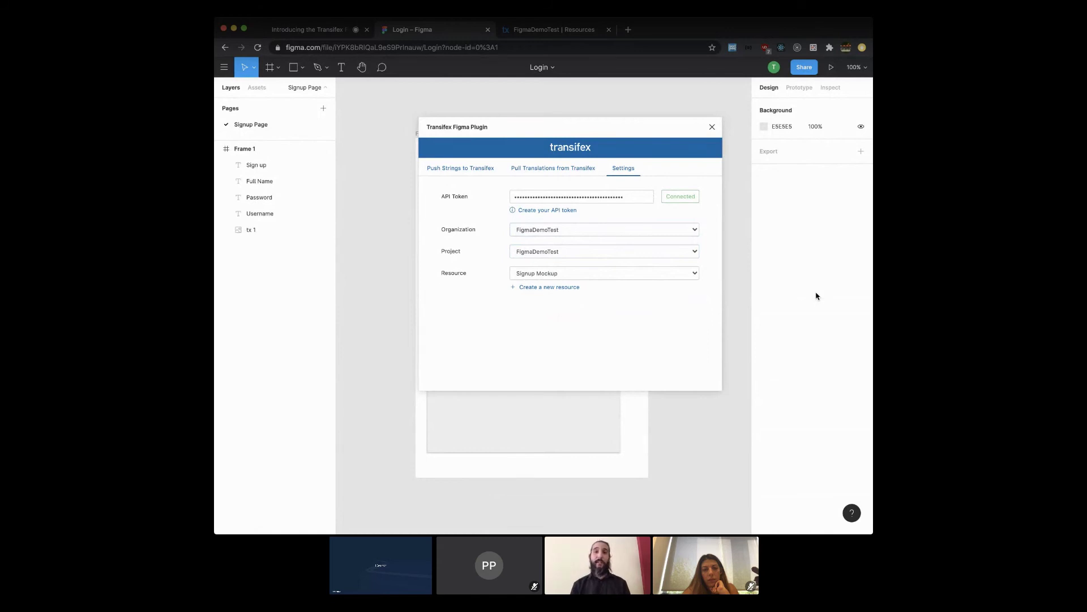
- Push Frame 1's four text layers with a screenshot to Transifex and open the resource
left_click_drag(577, 126, 696, 133)
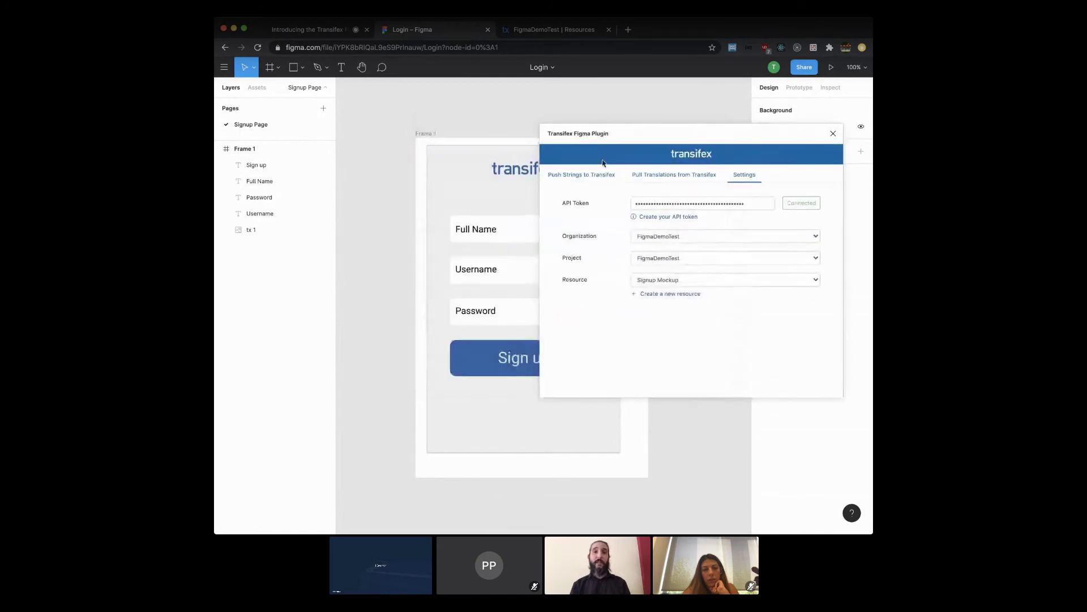
left_click(593, 176)
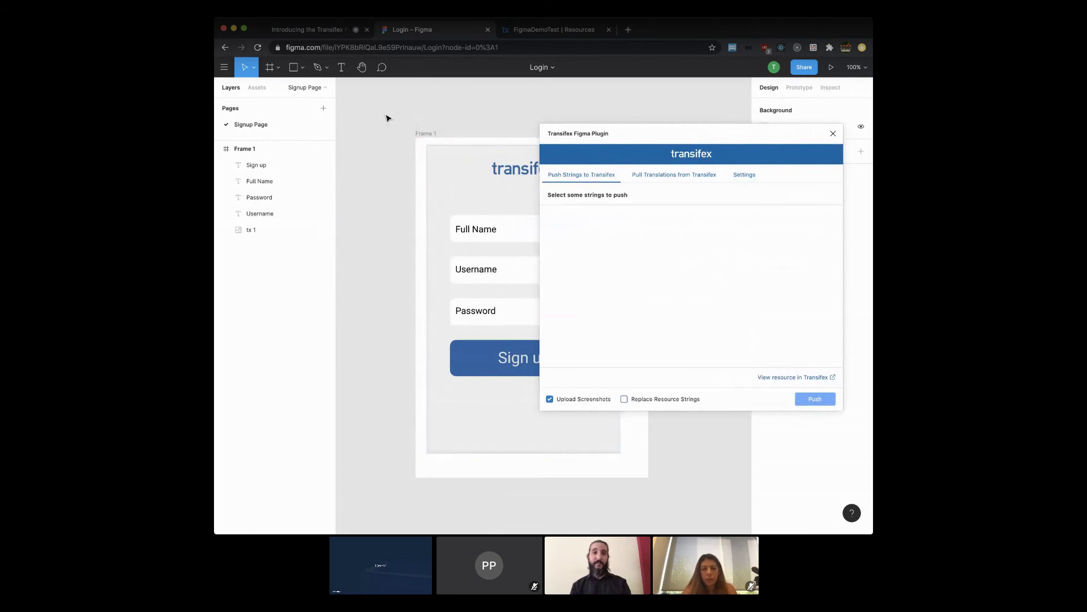
left_click_drag(385, 113, 506, 418)
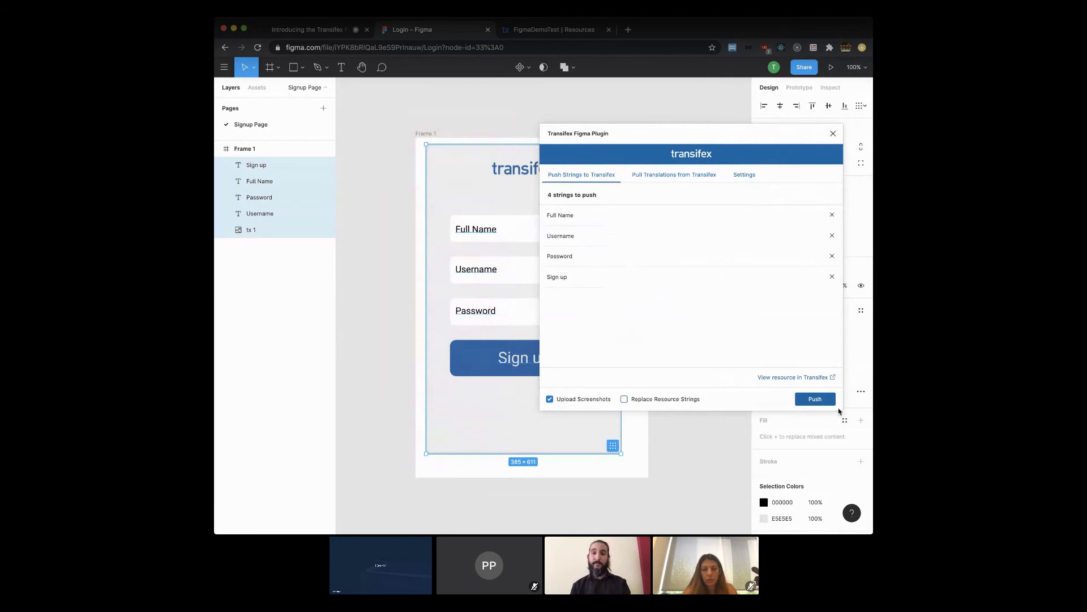
left_click(816, 398)
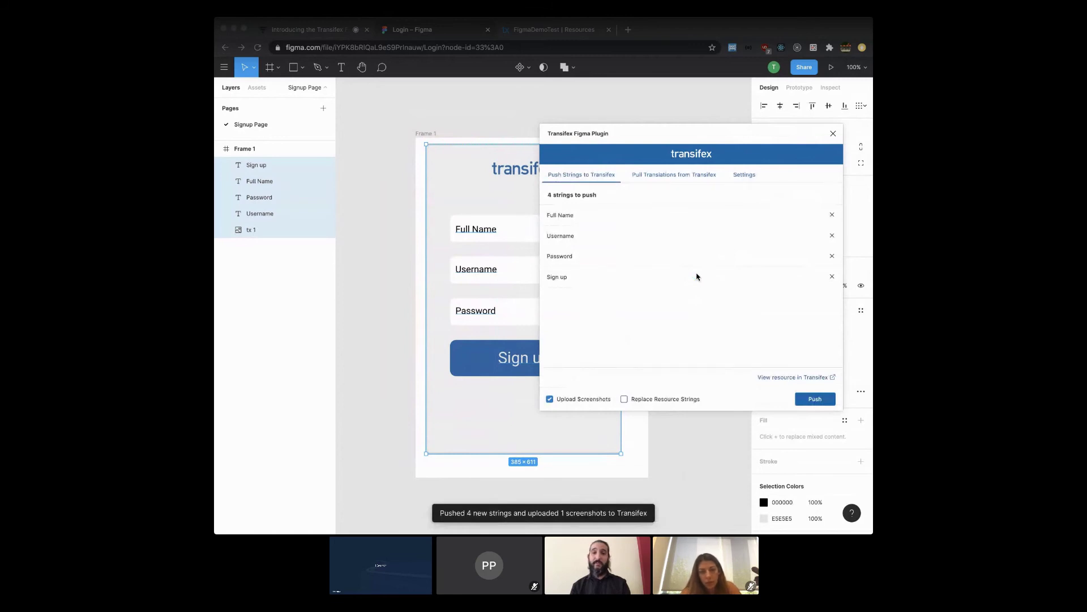
left_click(773, 377)
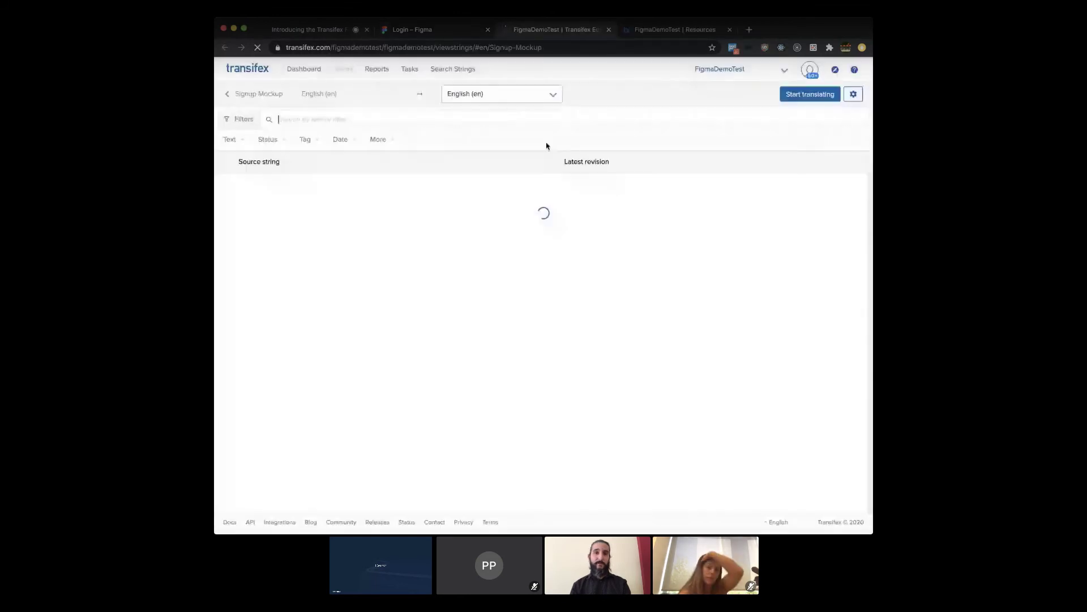
- Open the Signup Mockup resource's translation editor with Greek (el) as the target language
left_click(499, 100)
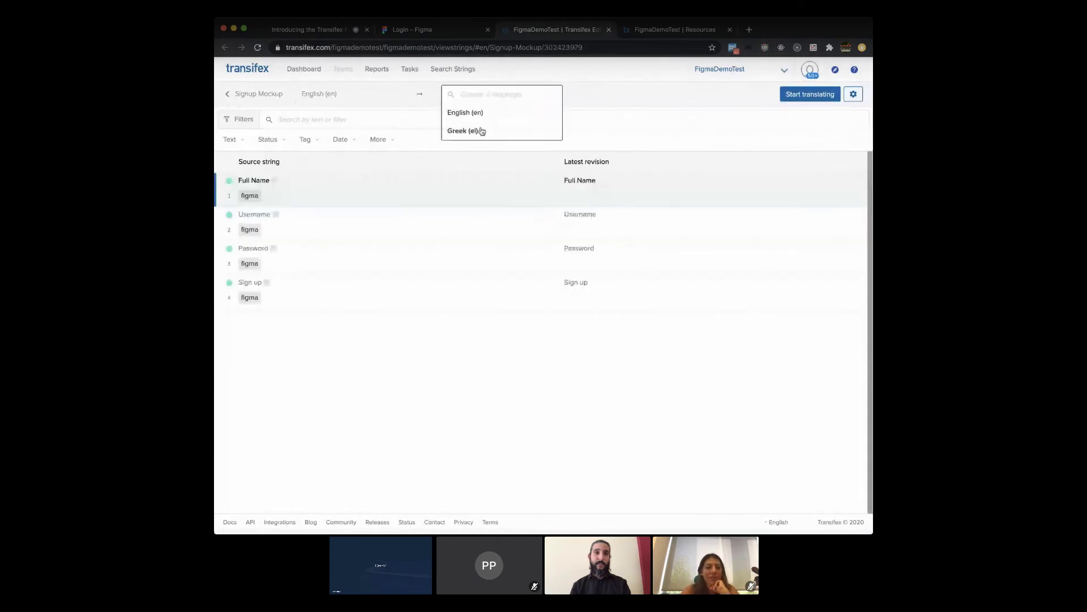
left_click(482, 131)
left_click(795, 101)
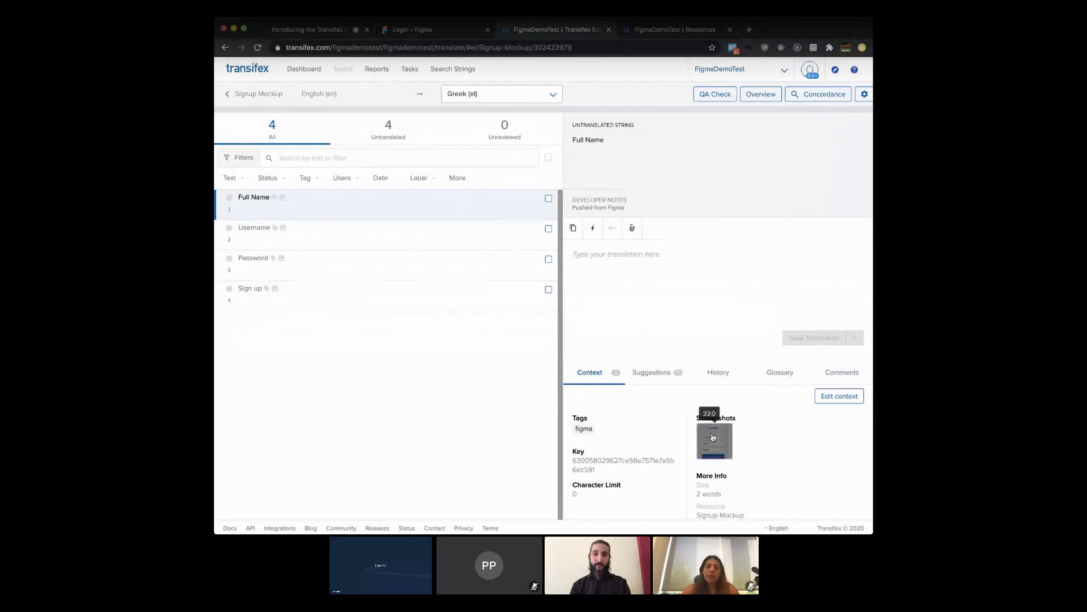
- Preview the uploaded signup screenshot for string context, then close it
left_click(712, 437)
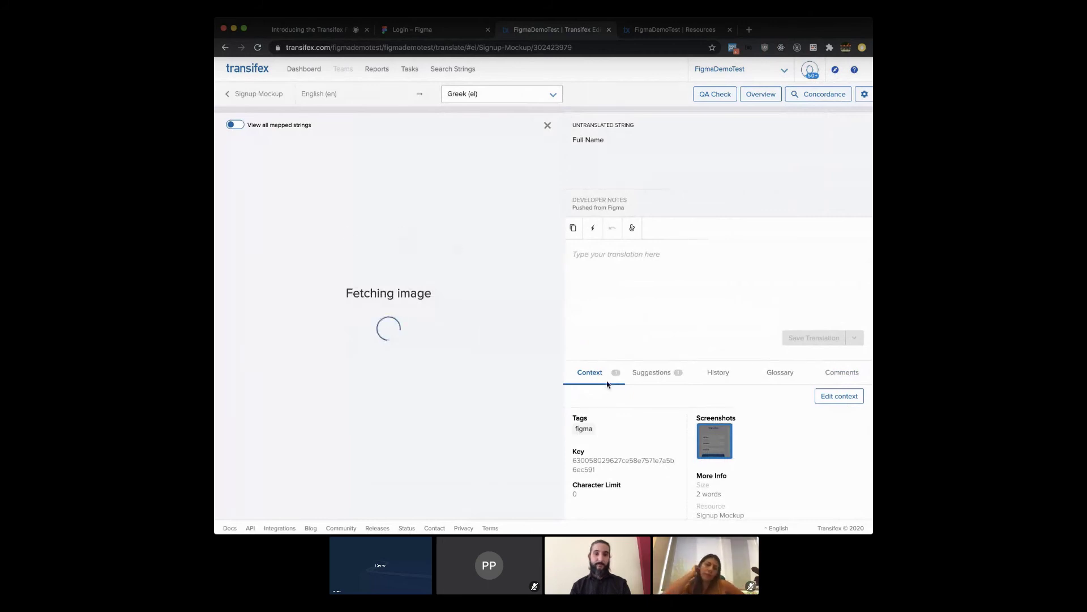
scroll(655, 436, "down", 1)
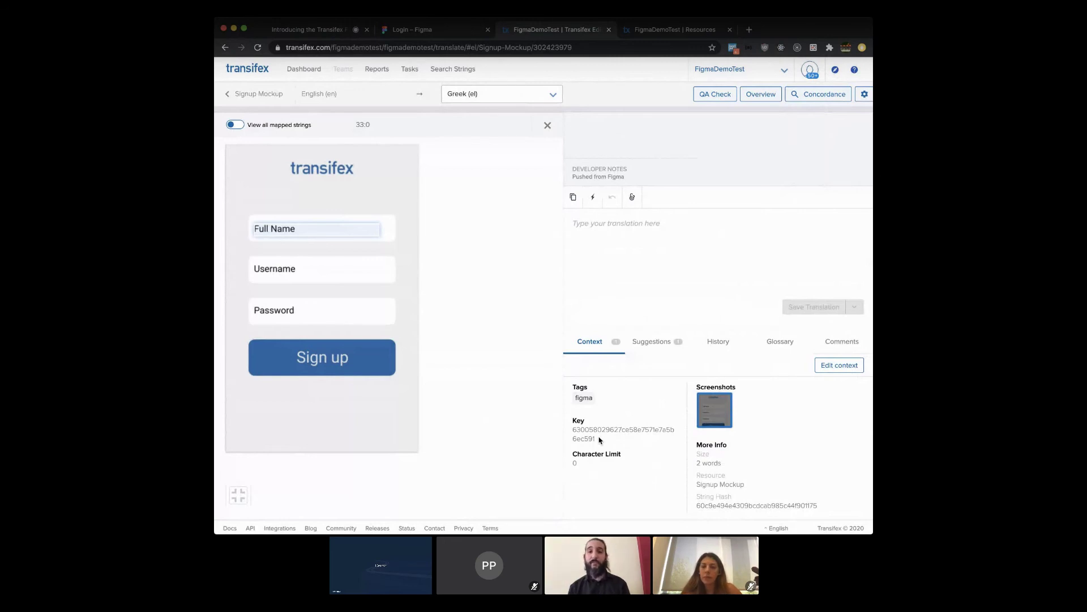
left_click_drag(594, 436, 567, 430)
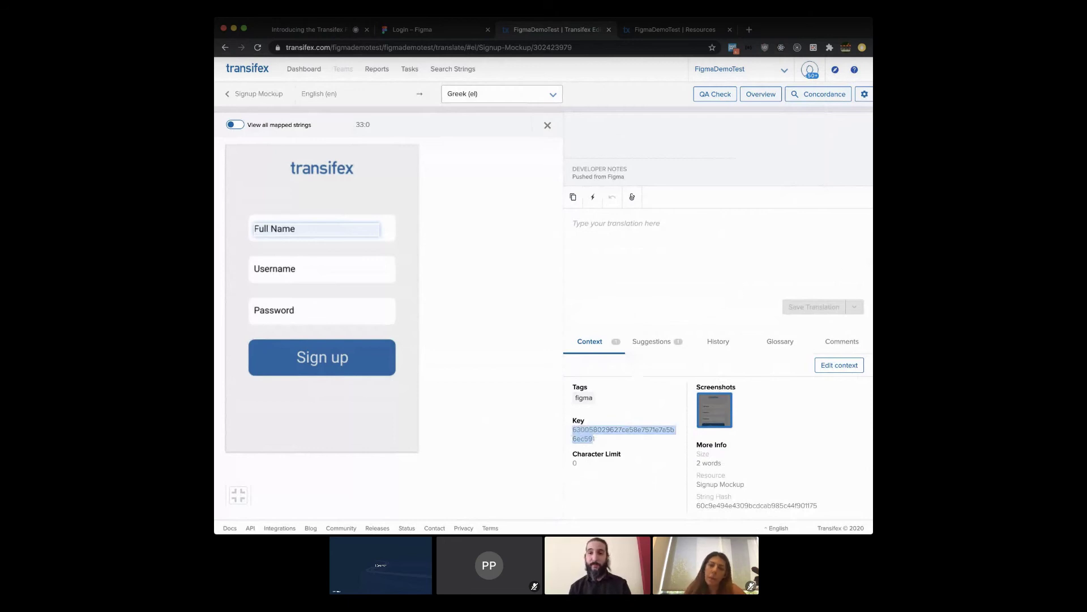
left_click(548, 126)
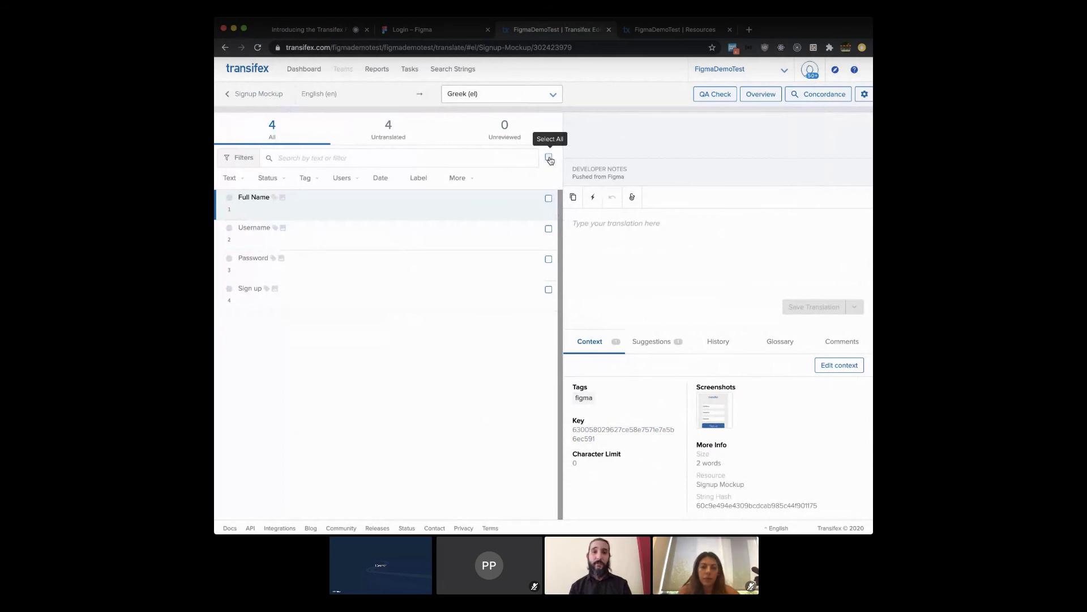
- Machine-translate all four strings into Greek, mark them Reviewed, and return to Figma
left_click(549, 158)
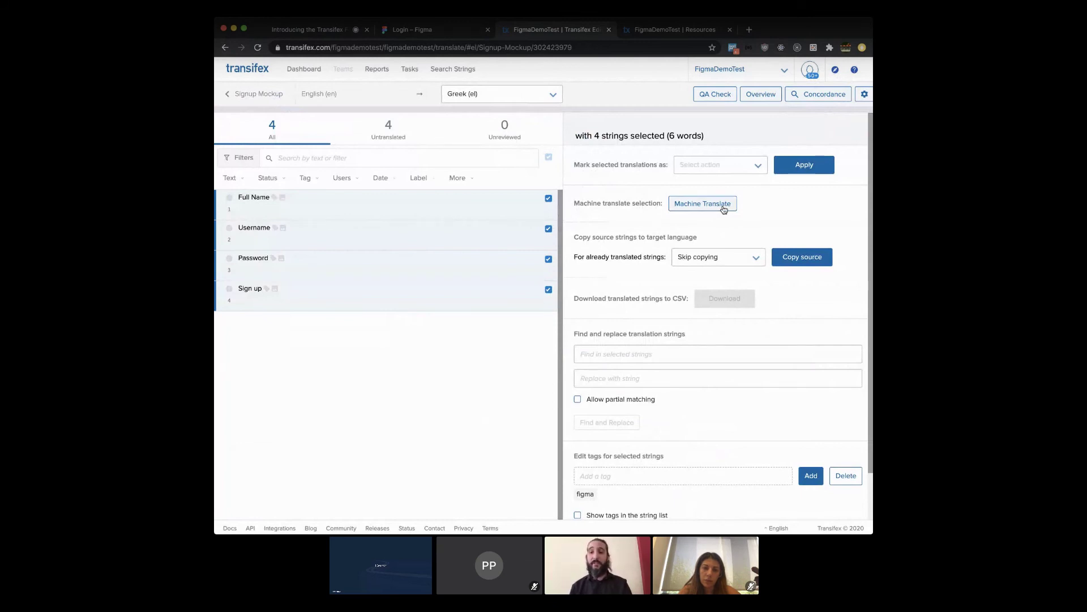
left_click(725, 204)
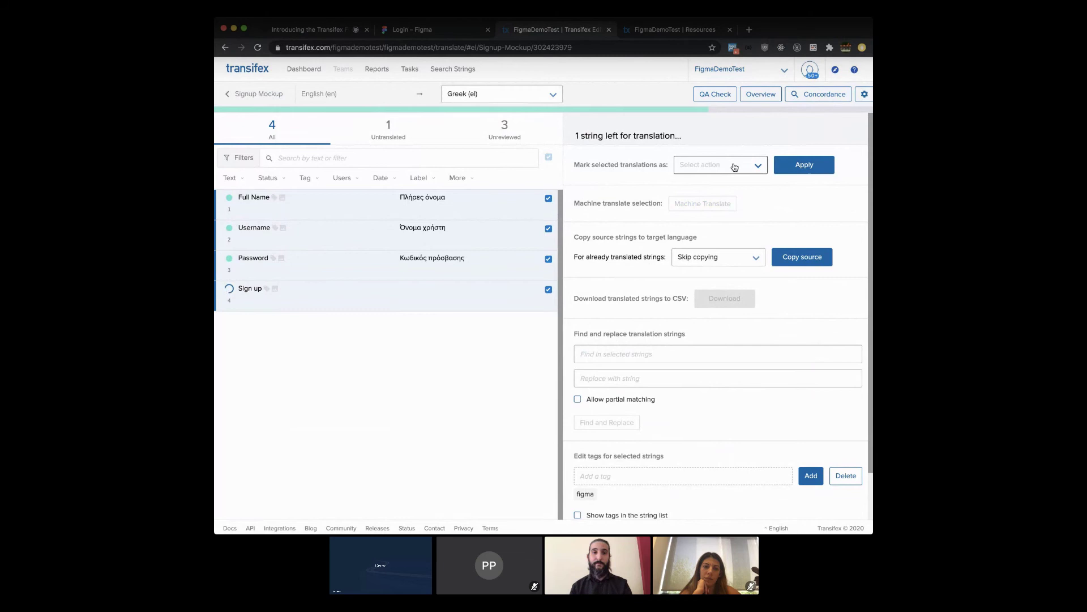
left_click(734, 166)
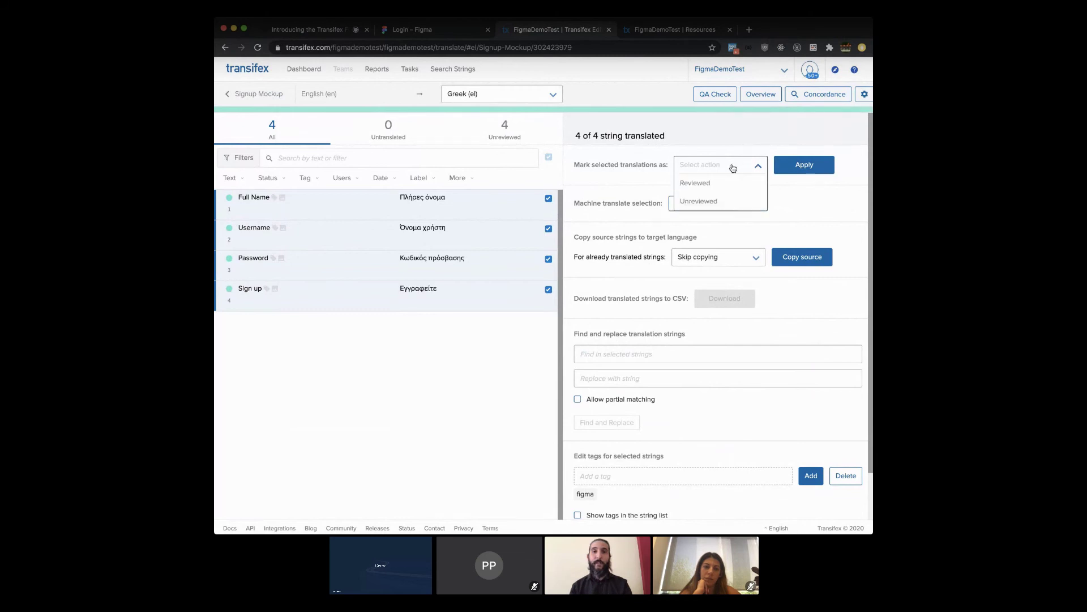
left_click(709, 184)
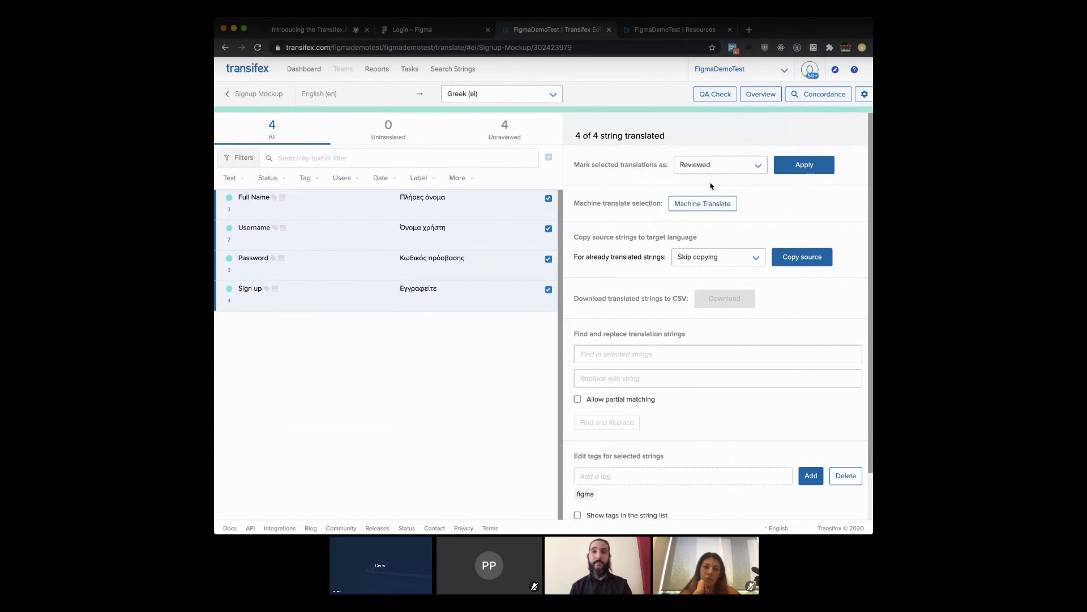
left_click(801, 167)
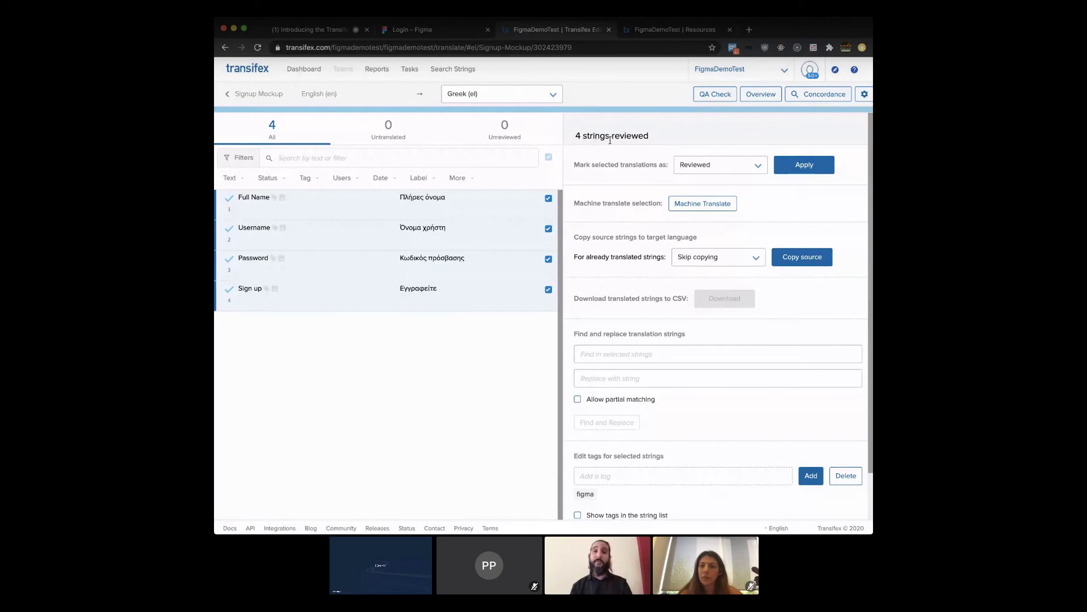
left_click(445, 33)
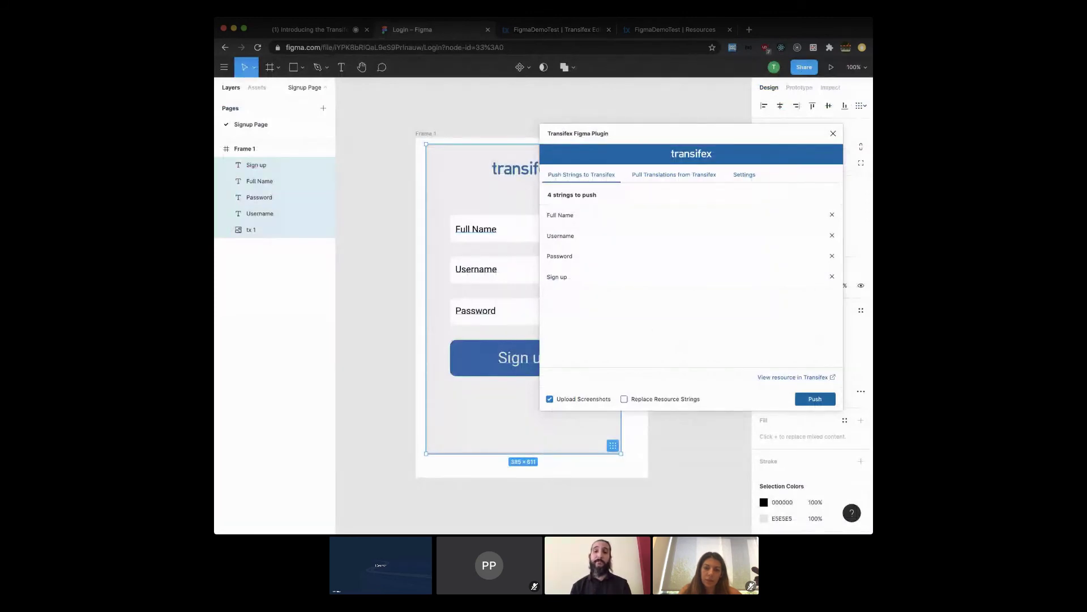
- Pull the Greek (el) translations from Transifex and open the new [el] Signup Page
left_click(654, 175)
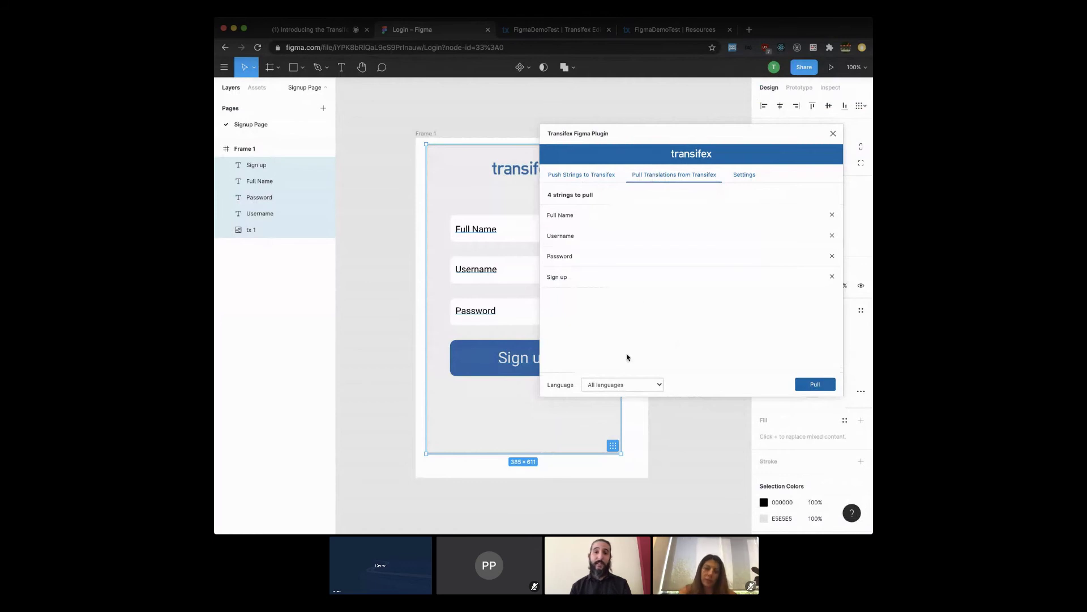
left_click(621, 387)
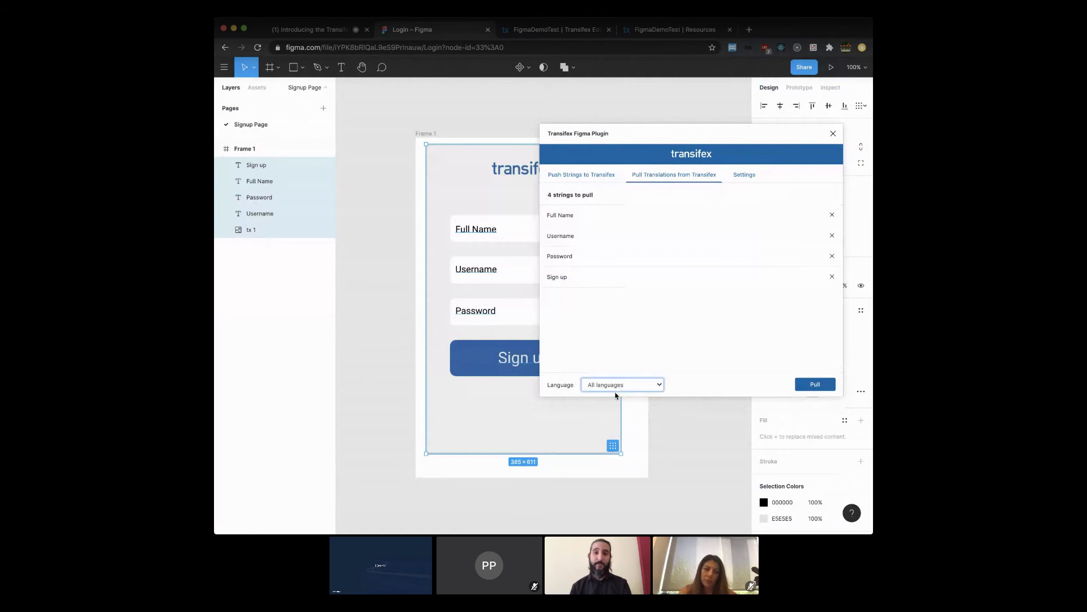
left_click(815, 384)
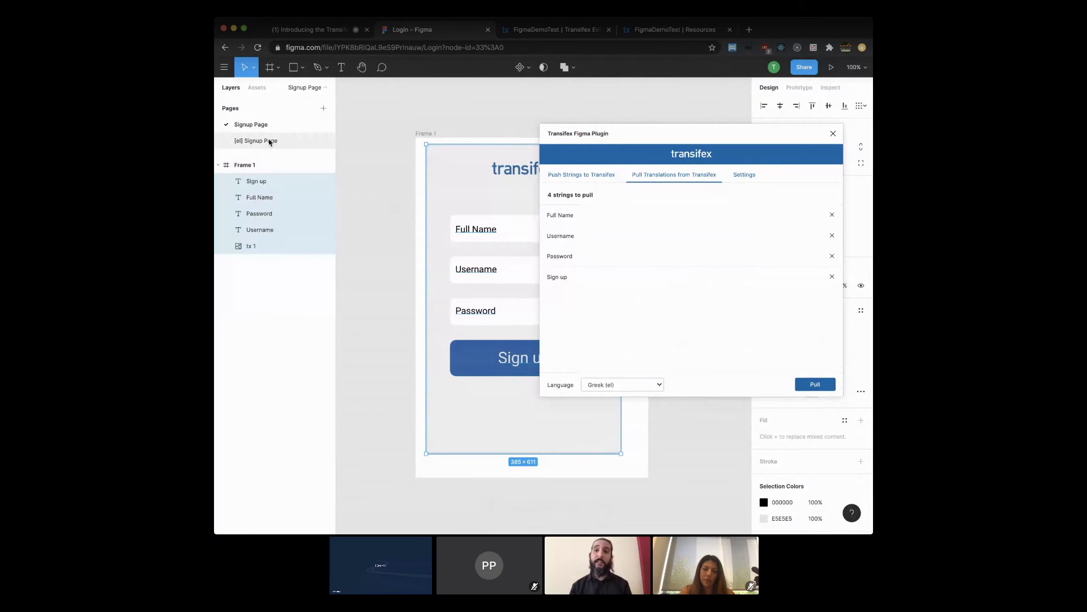
left_click(269, 142)
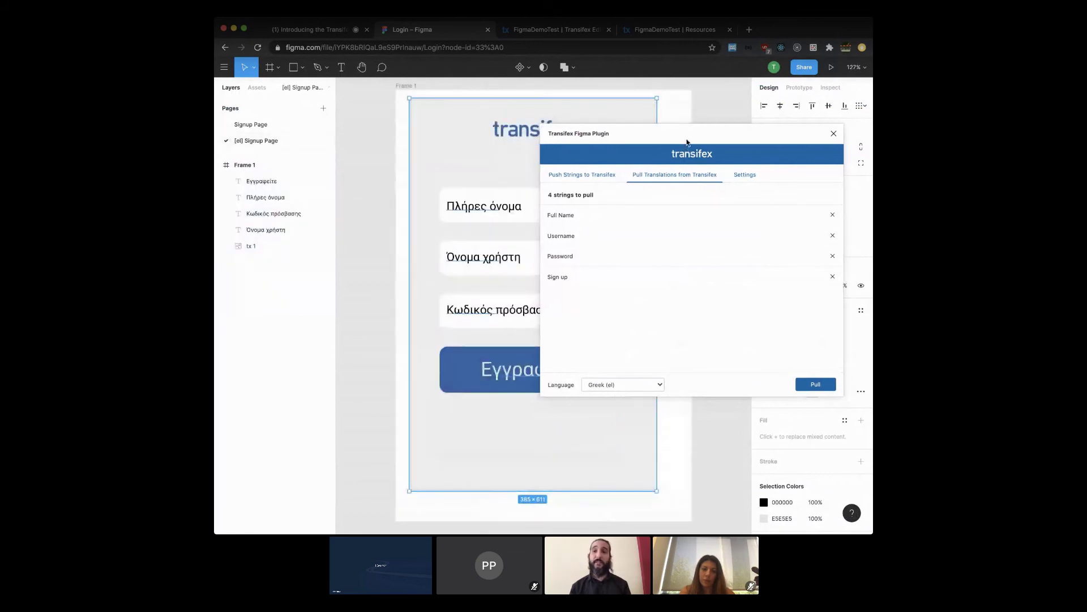
left_click_drag(685, 142, 736, 141)
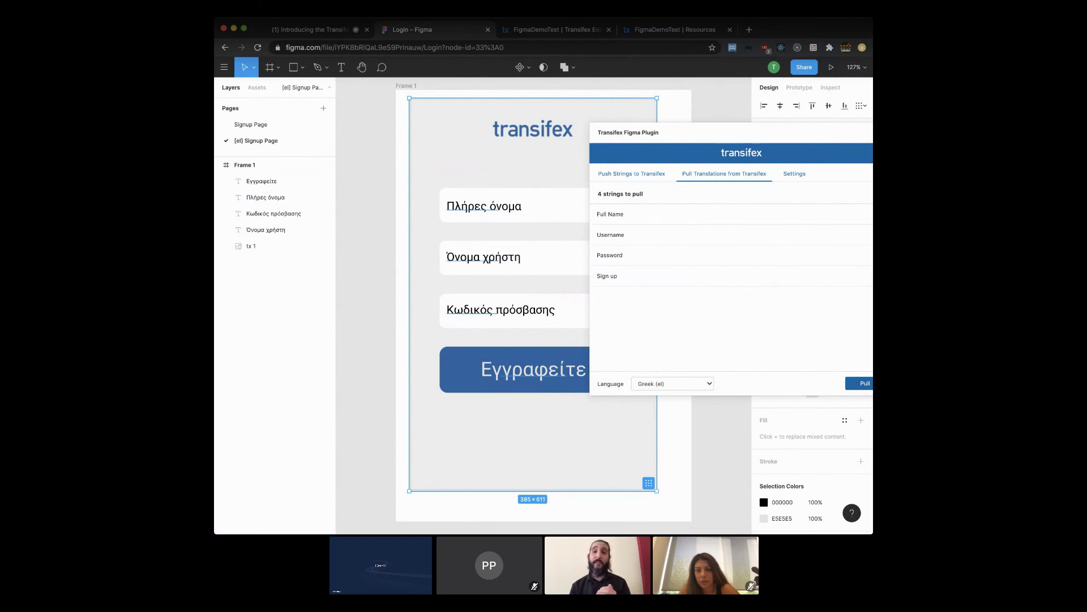
- Replace main_resource.json's source with main_resource_V2.json, then go back to Figma
left_click(672, 30)
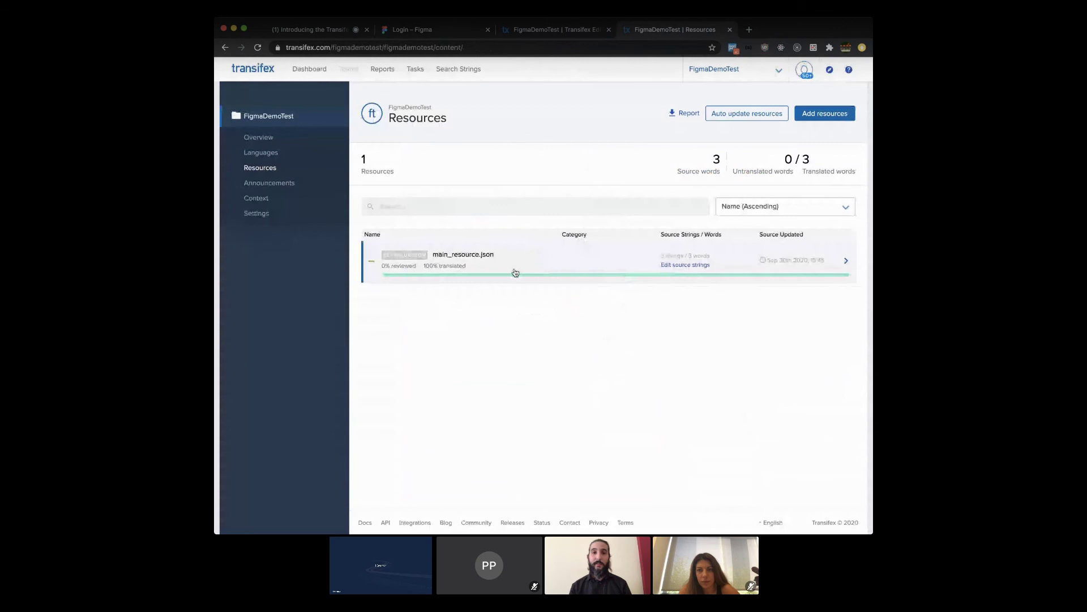
left_click(488, 270)
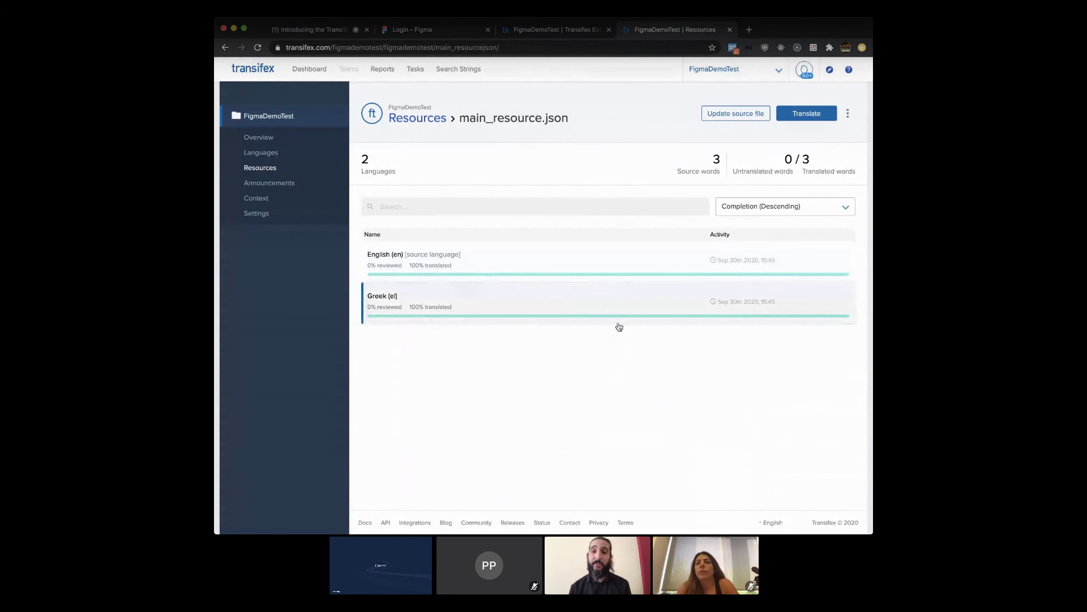
left_click(739, 122)
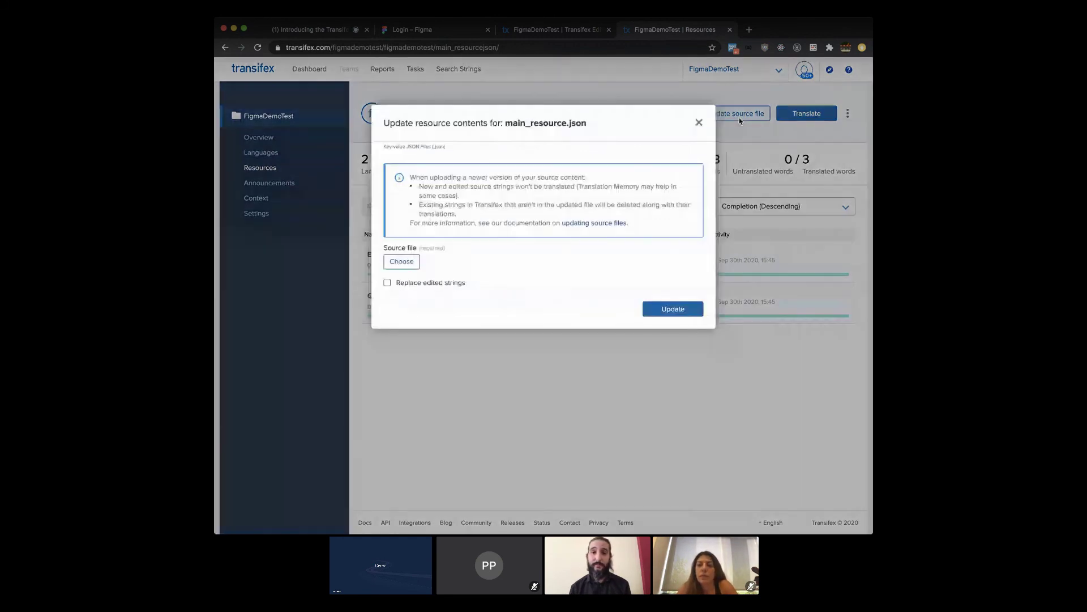
left_click(401, 263)
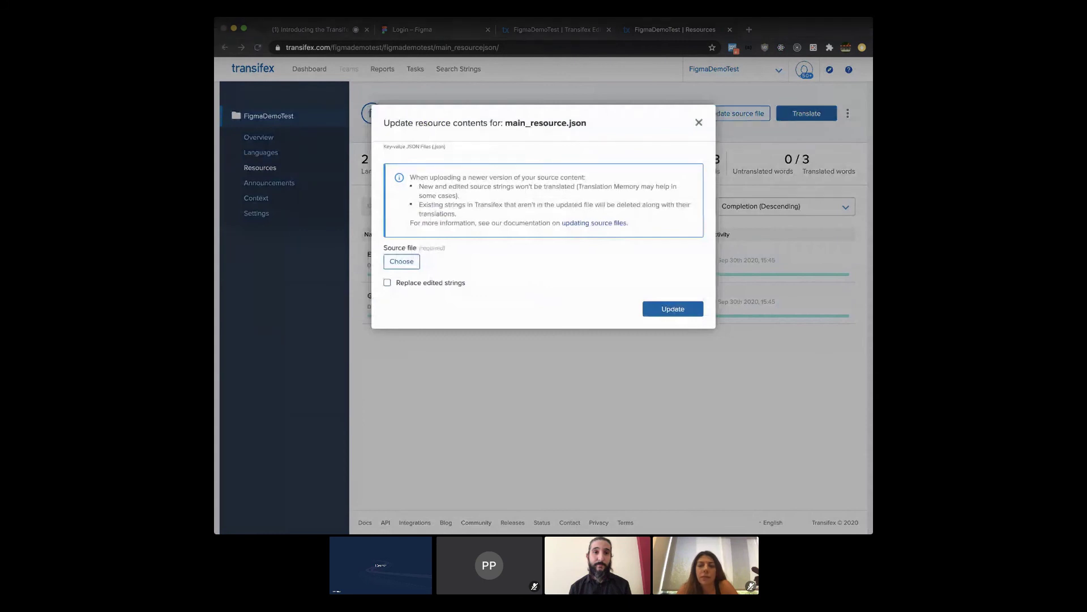
left_click(674, 309)
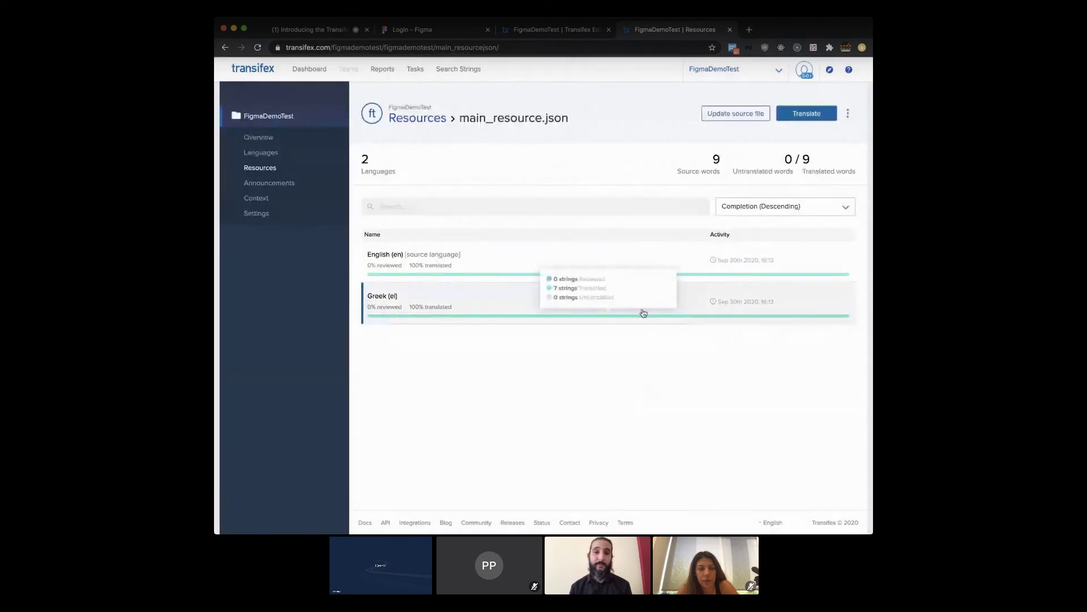
mouse_move(826, 274)
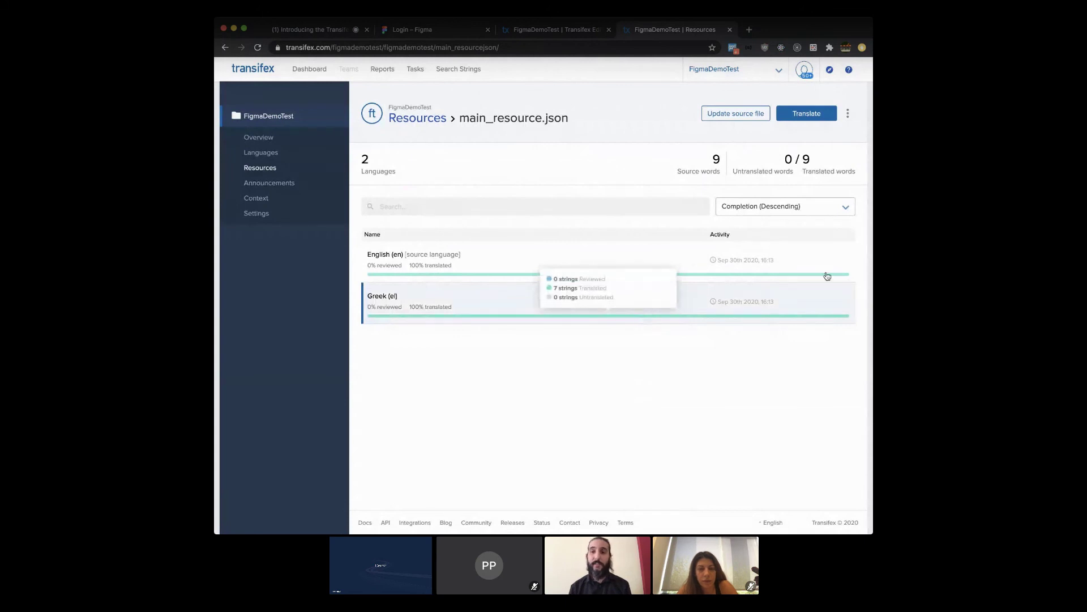
left_click(456, 35)
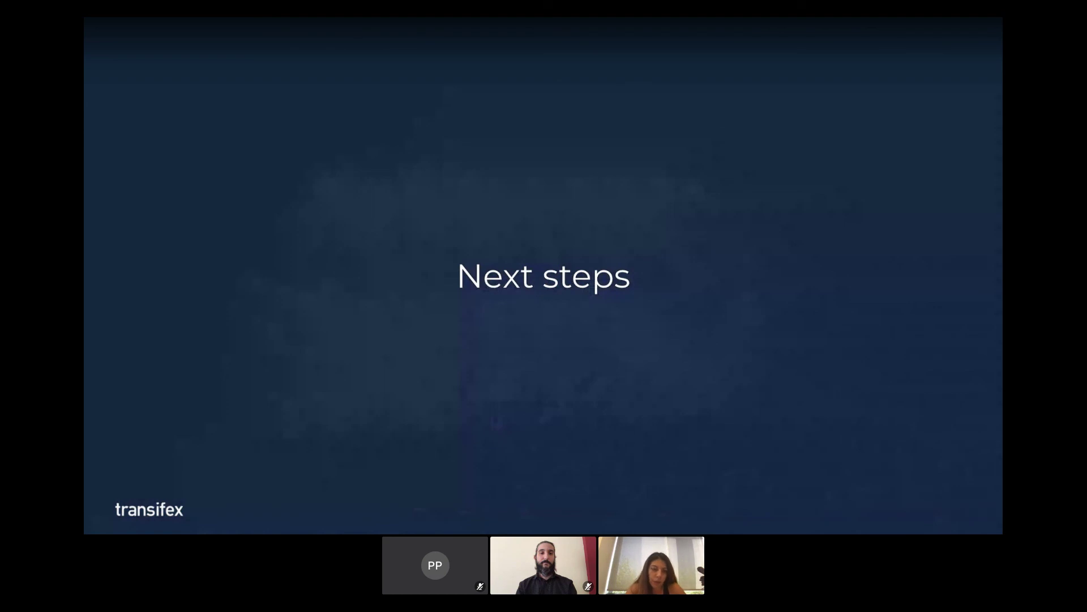
- Step through the Next steps slide to the Sketch Integration and Transifex Native Workflow bullets
key("Right")
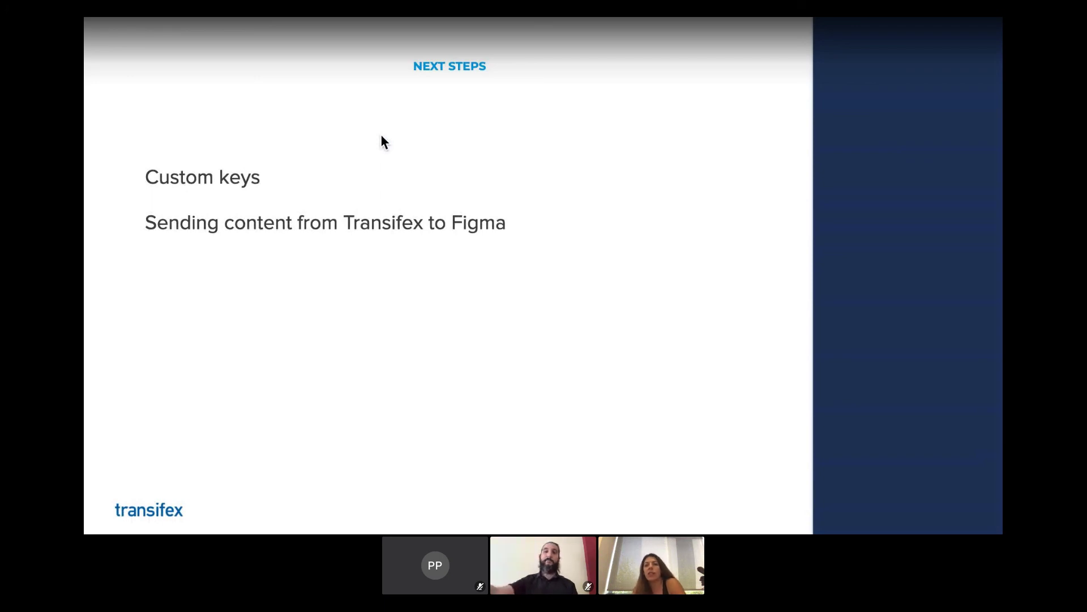
key("Right")
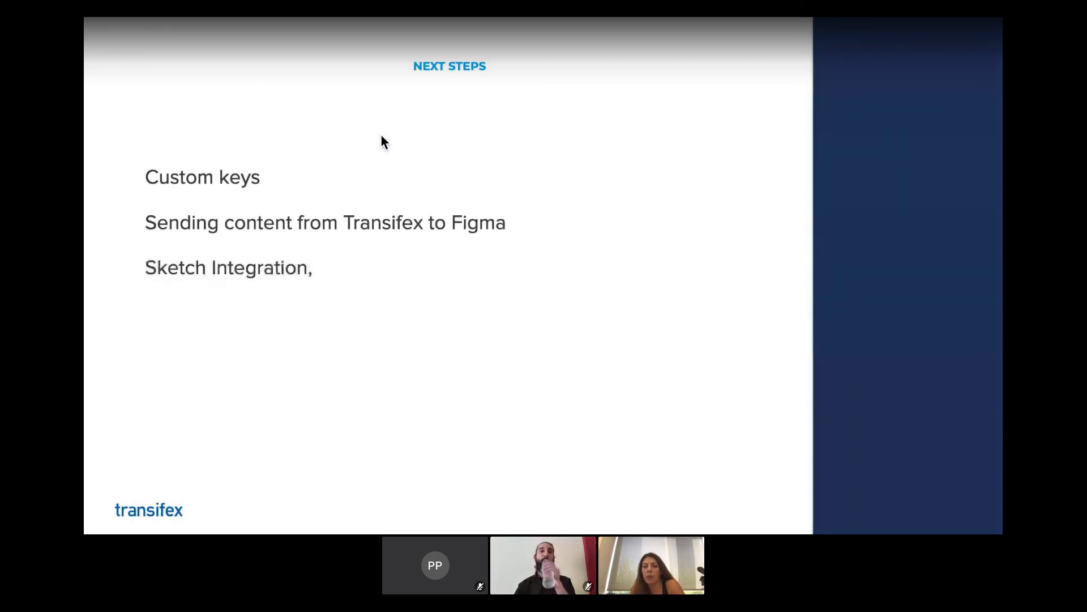
key("Left")
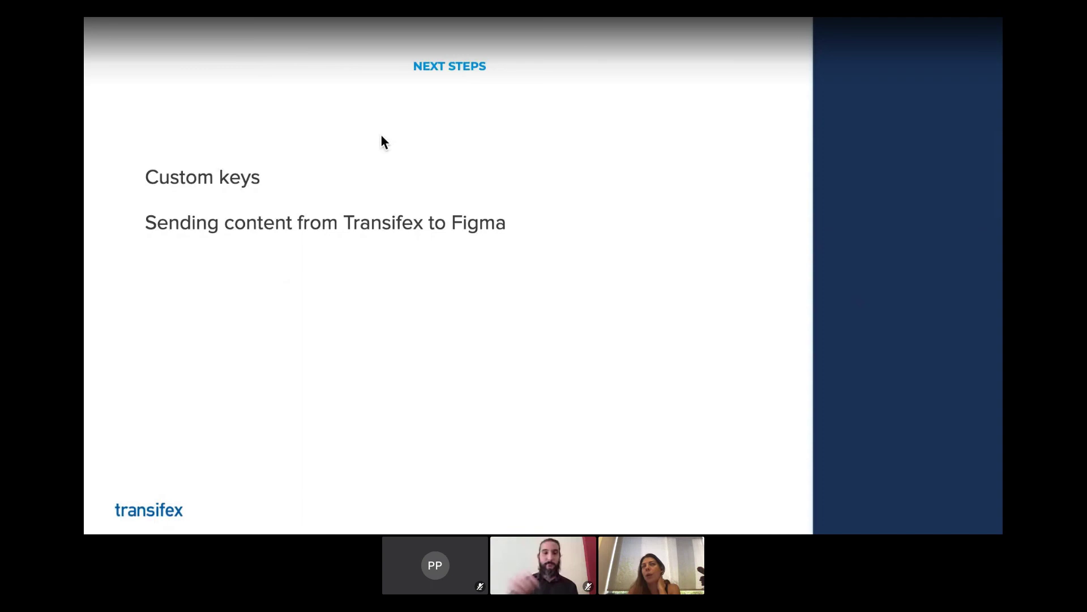
key("Right")
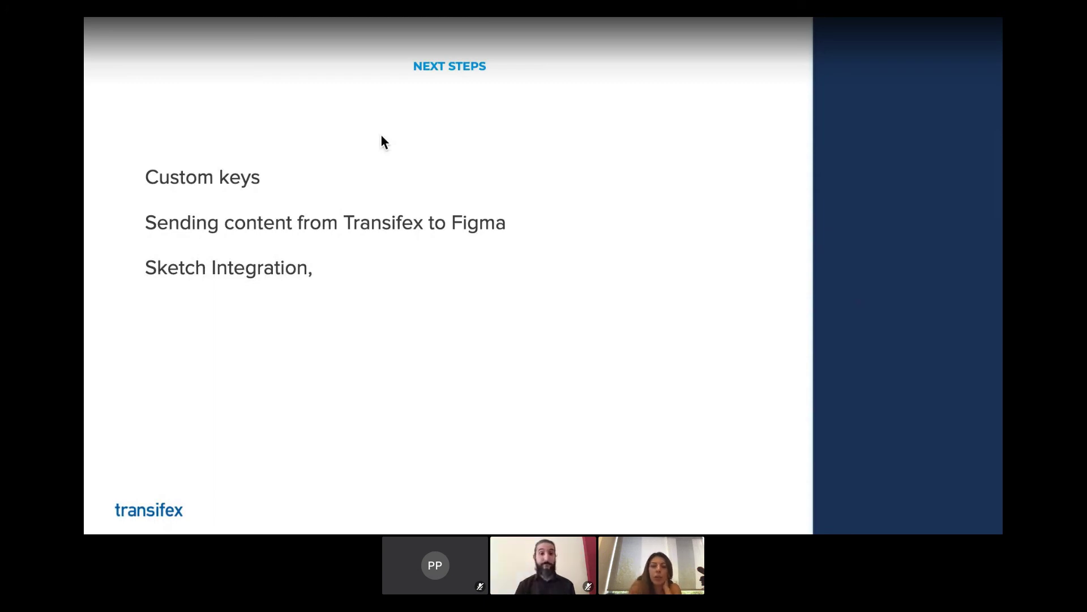
key("Right")
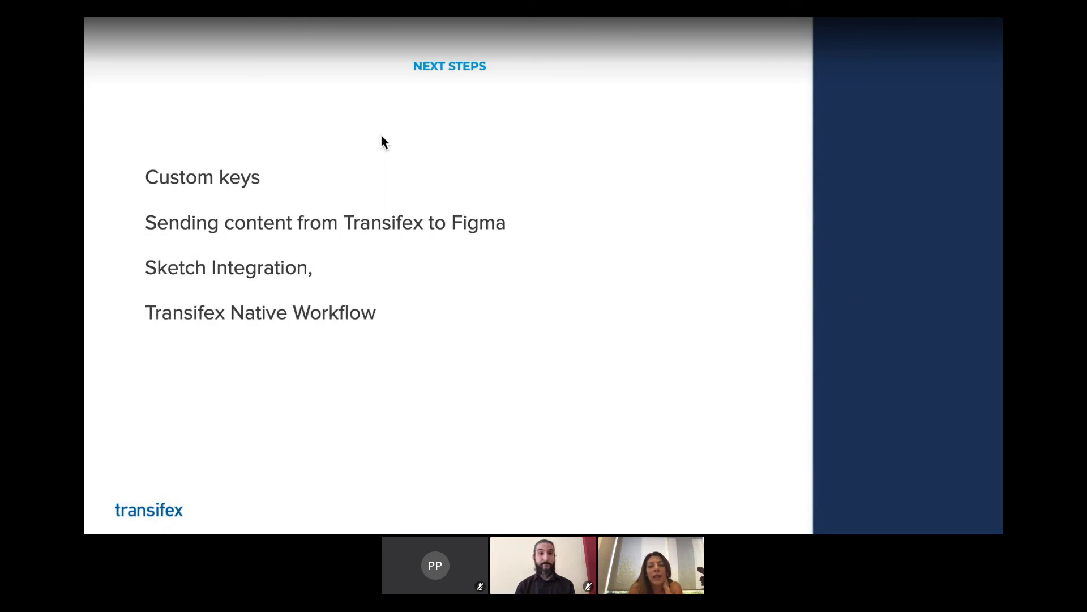